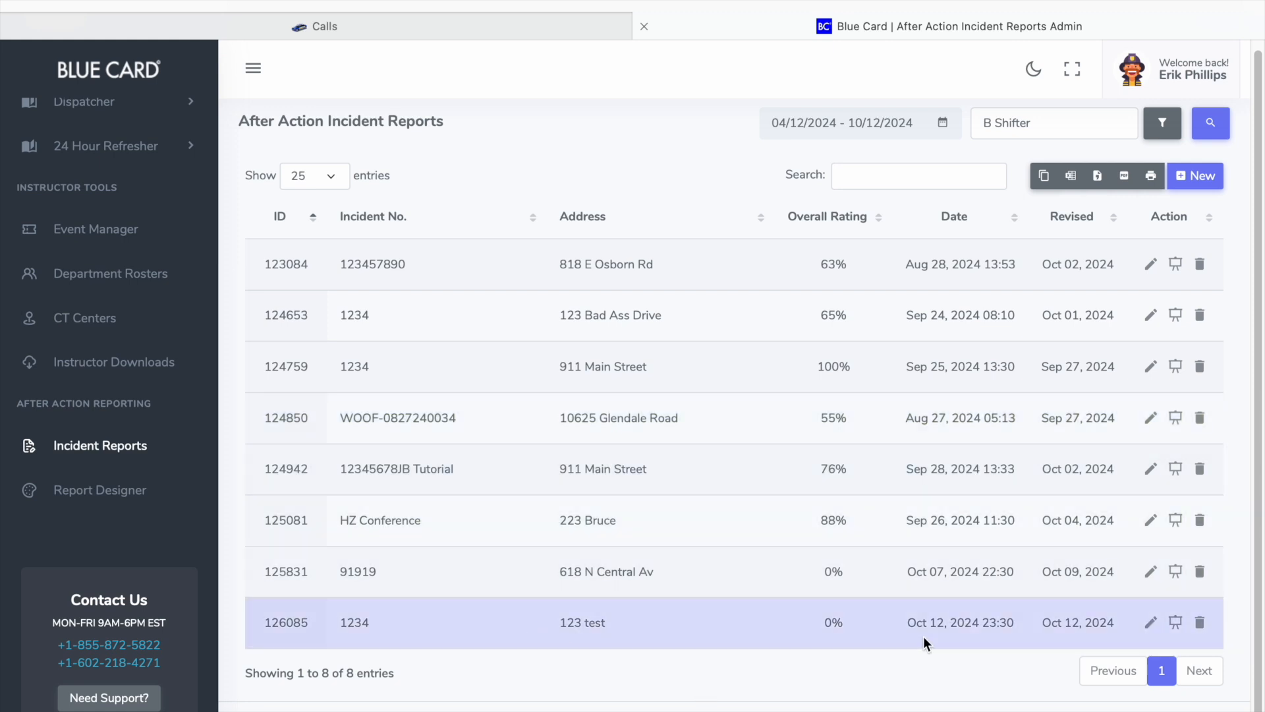
Open the Oct 12, 2024 incident report for editing and read the Dispatch Audio notes on clipping and zooming.
left_click(1151, 623)
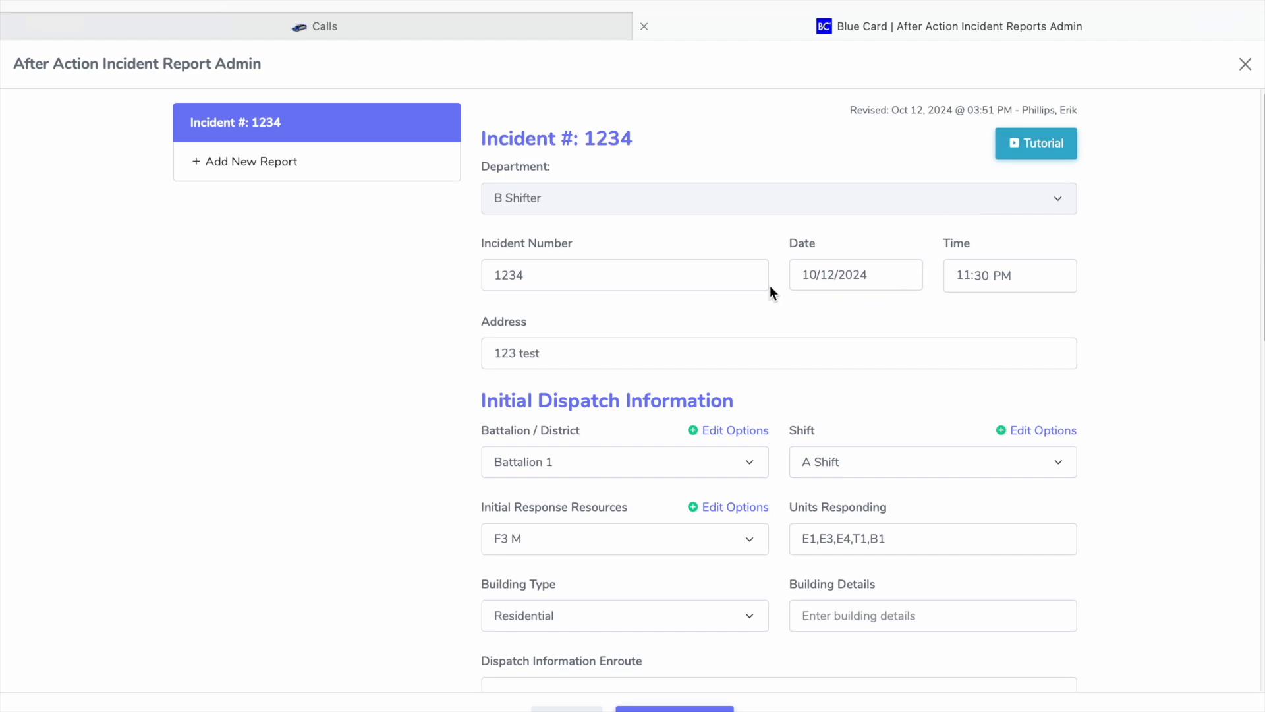
scroll(685, 405, "down", 1)
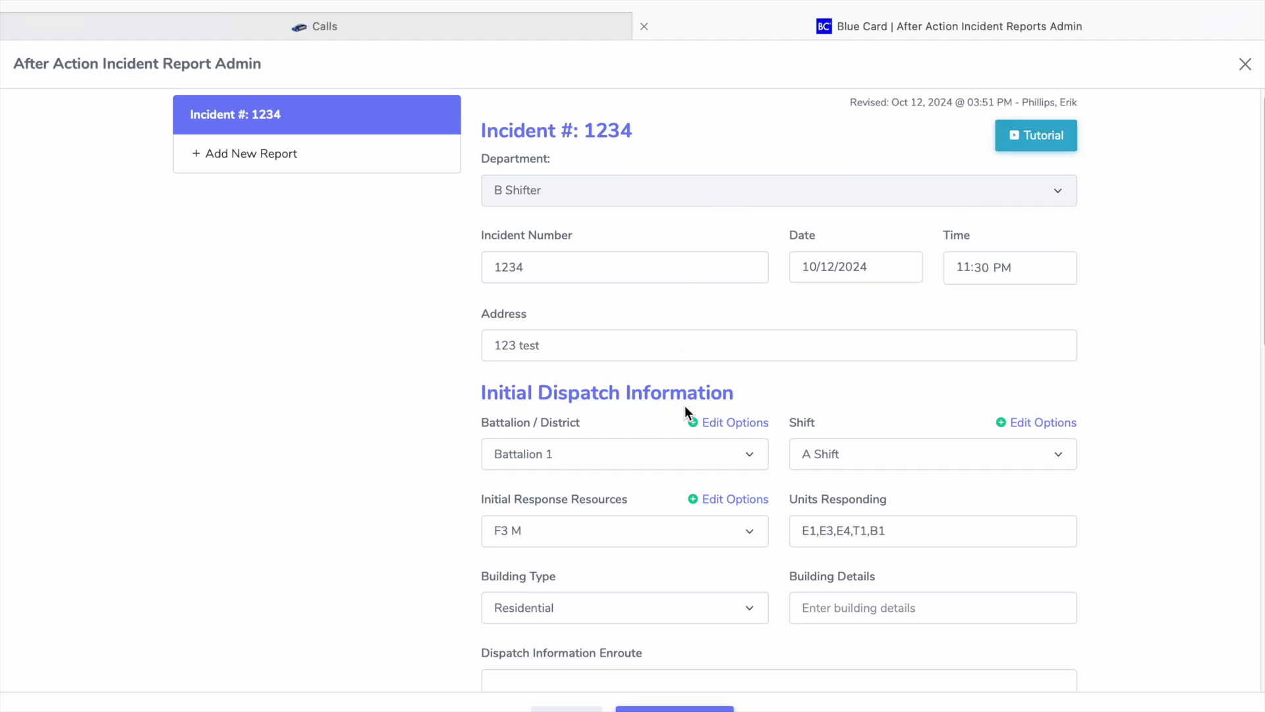
scroll(685, 405, "down", 7)
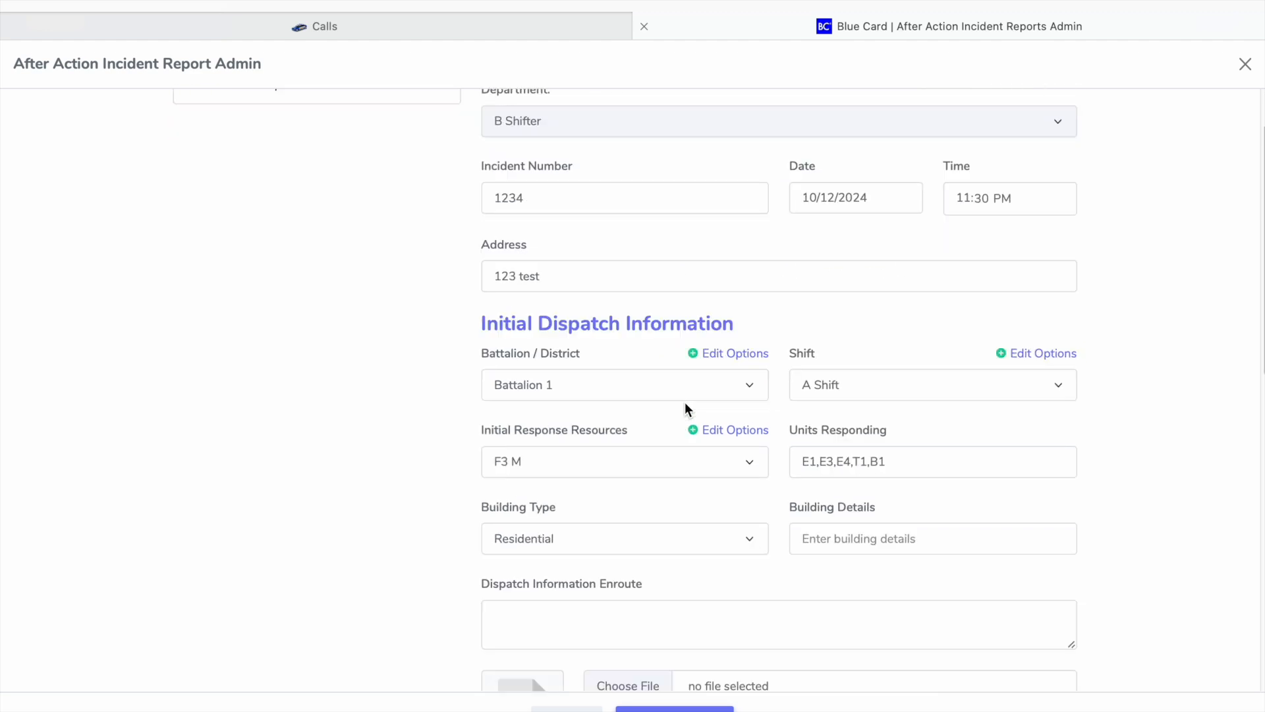
scroll(685, 405, "down", 15)
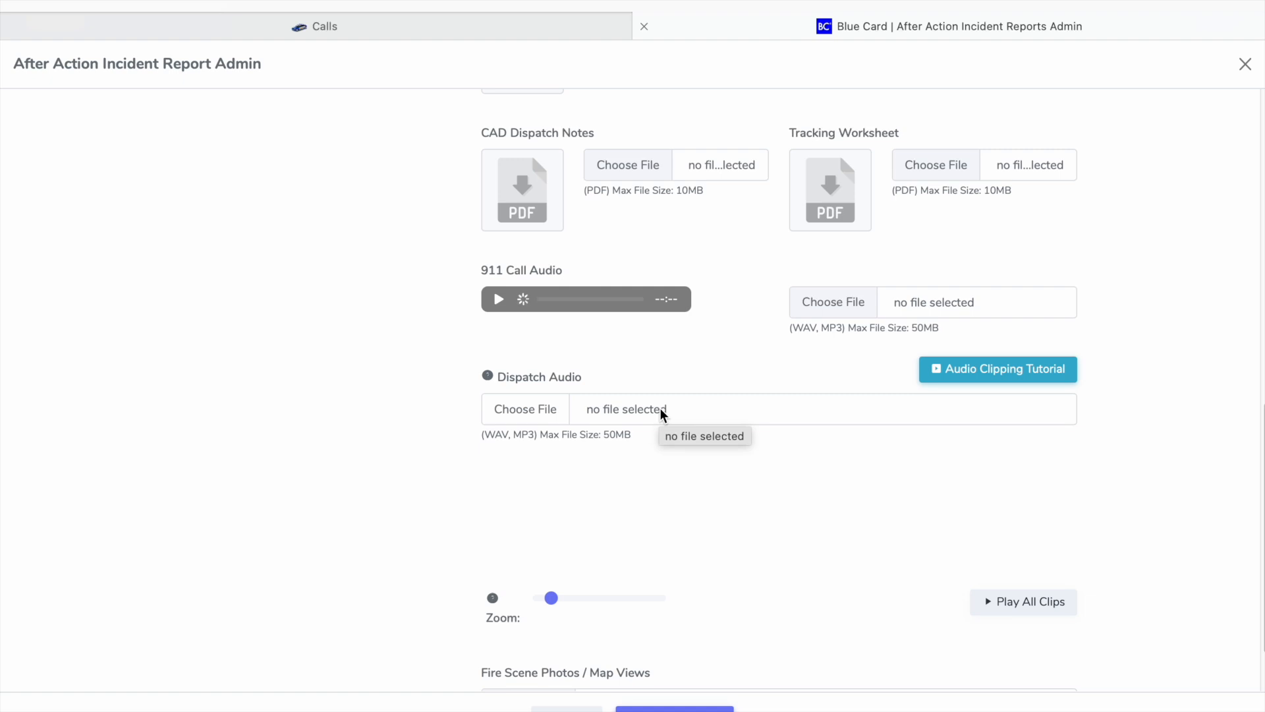
mouse_move(491, 381)
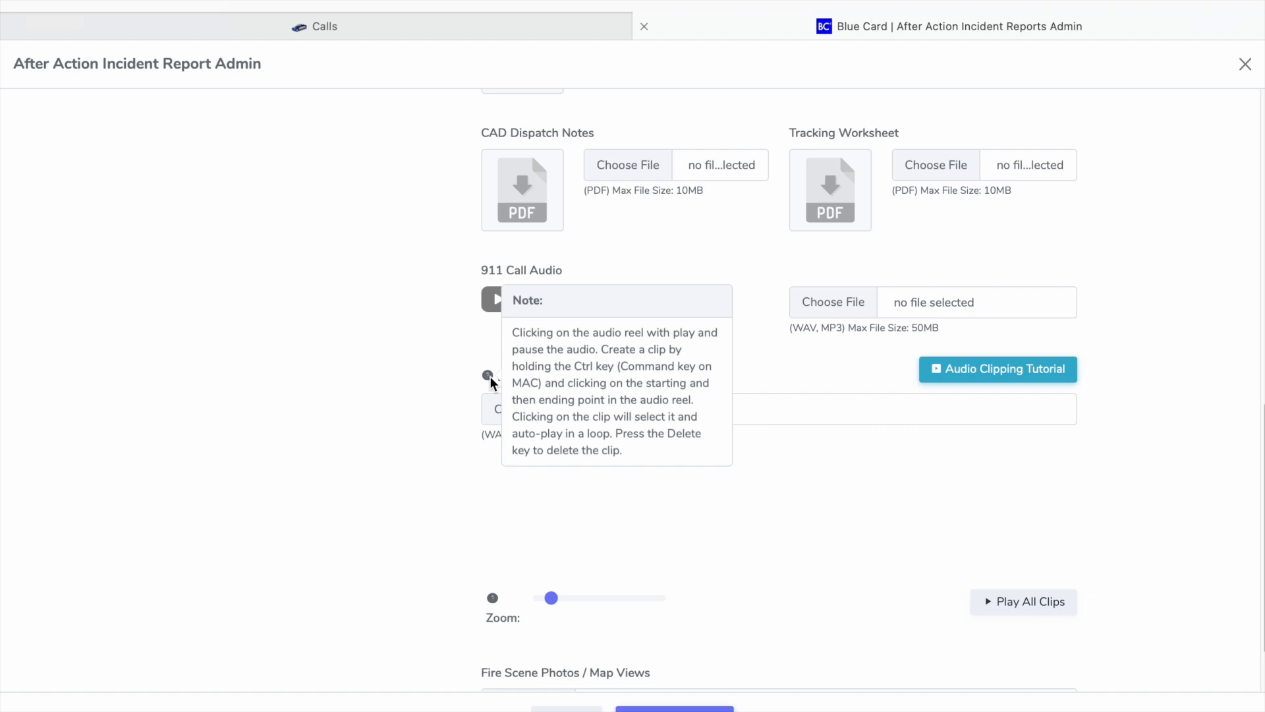
mouse_move(494, 602)
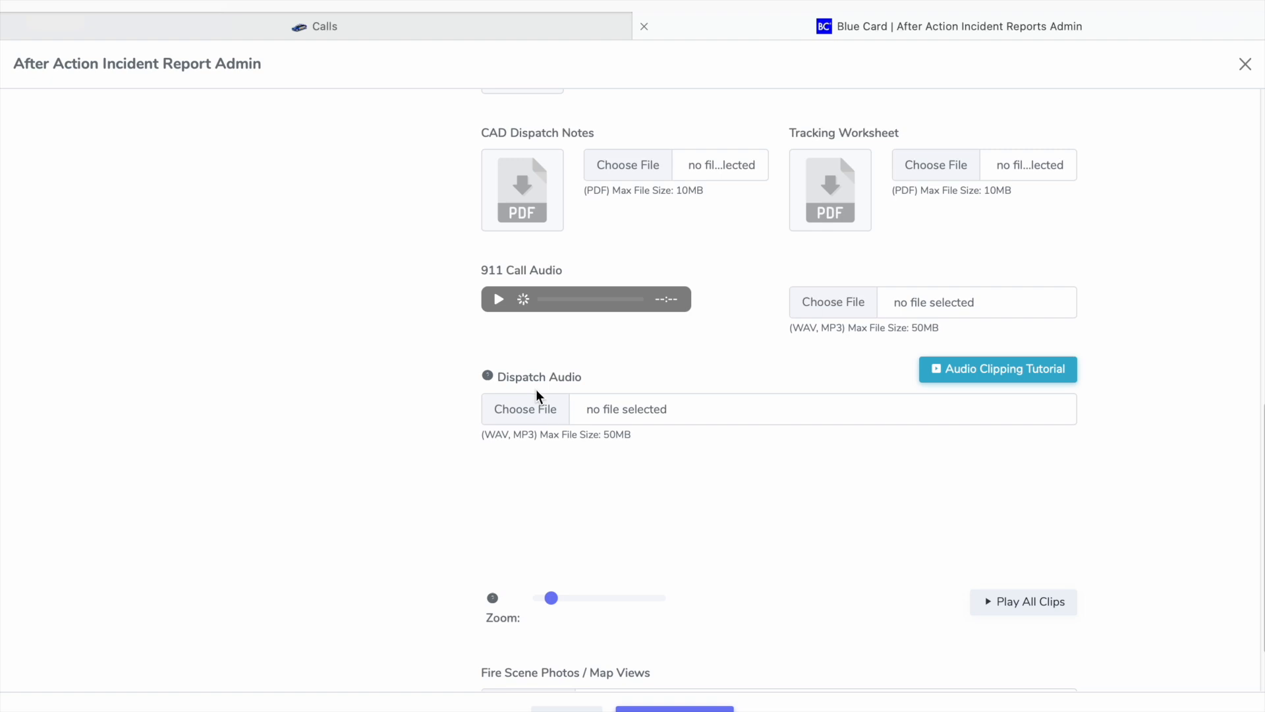
Upload 4136133 radio traffic 2.mp3 as the incident's dispatch audio.
left_click(604, 410)
left_click(531, 286)
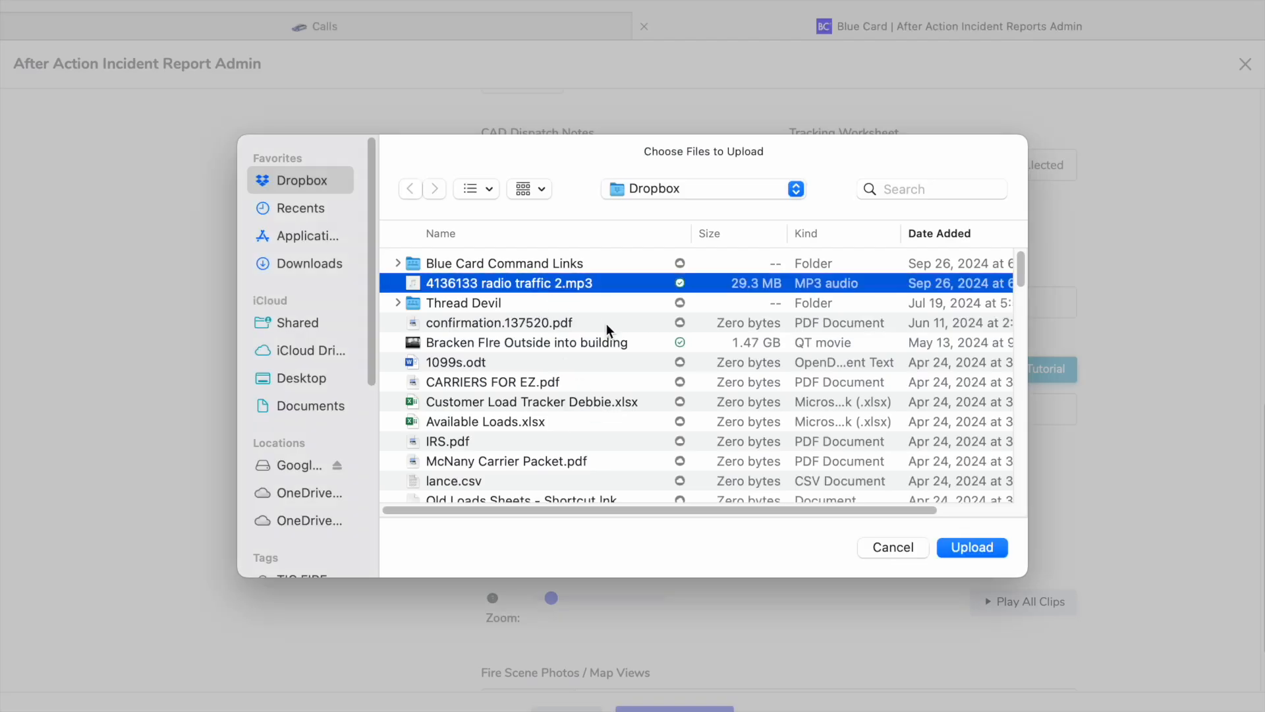
left_click(971, 547)
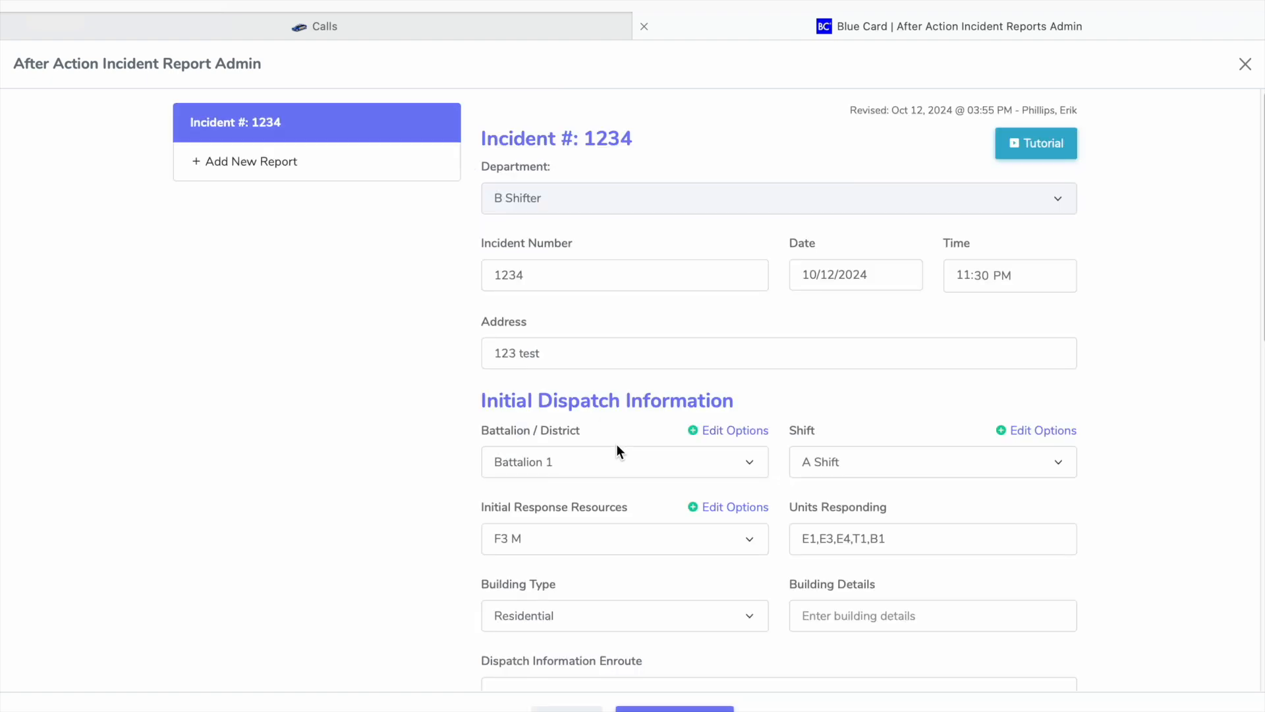
Sample the uploaded dispatch audio at about the 9-minute mark and at about the 3-minute mark.
scroll(631, 441, "down", 15)
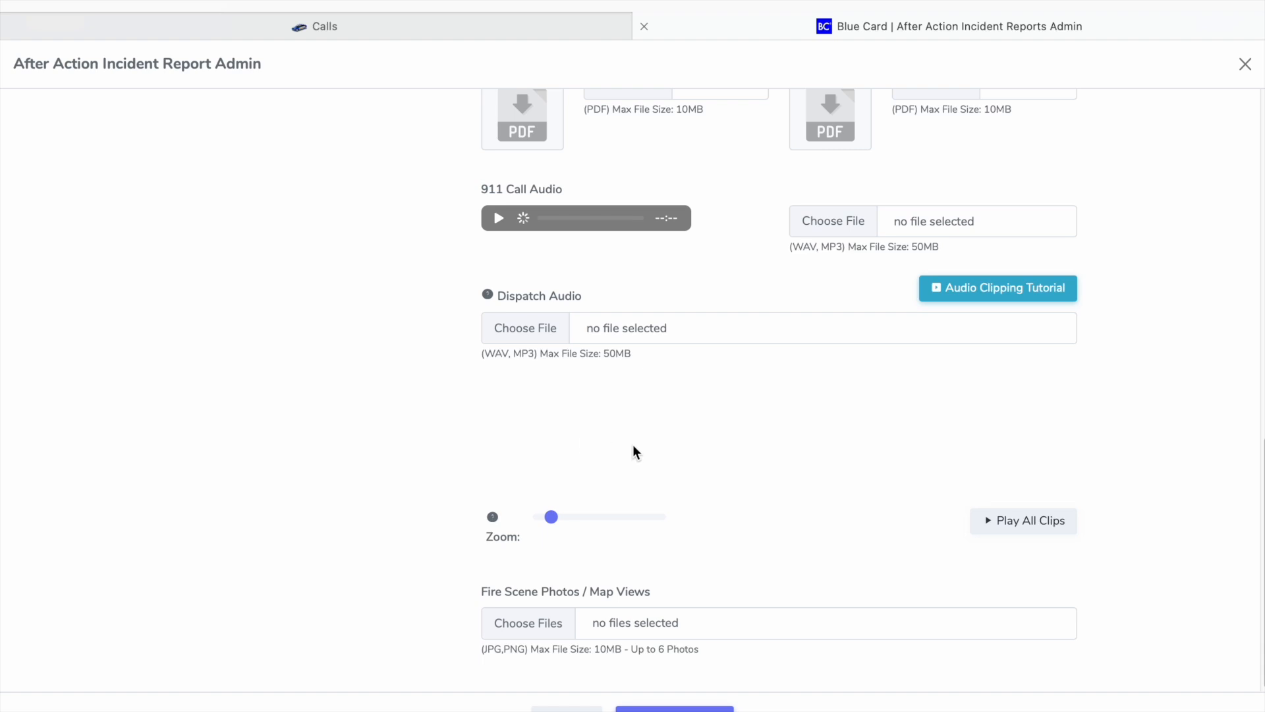
scroll(632, 449, "up", 15)
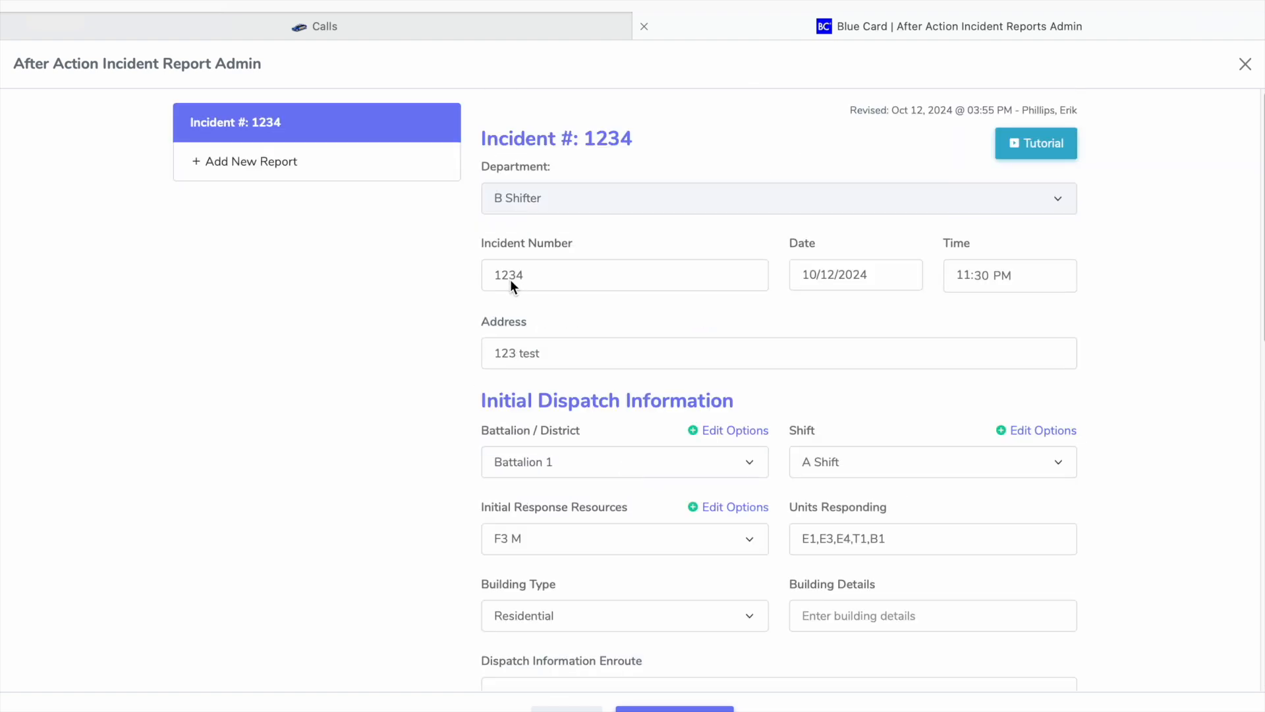
scroll(677, 460, "down", 15)
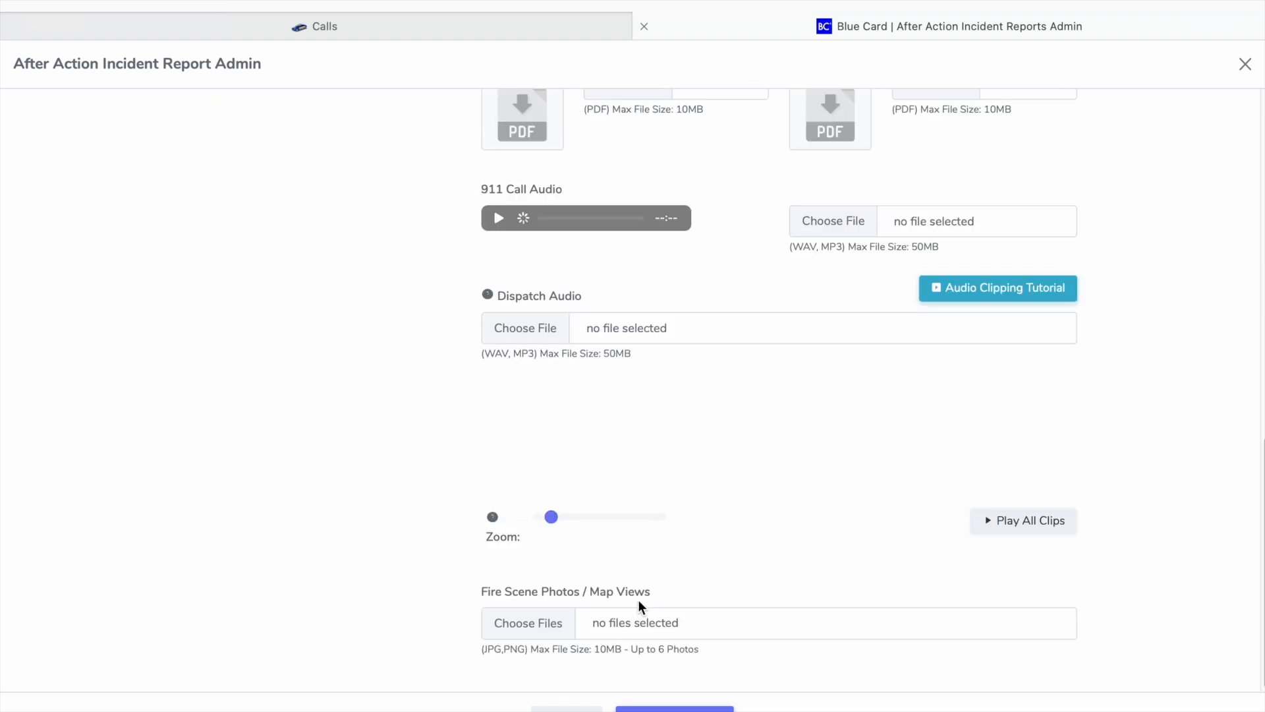
scroll(641, 604, "up", 1)
left_click(654, 502)
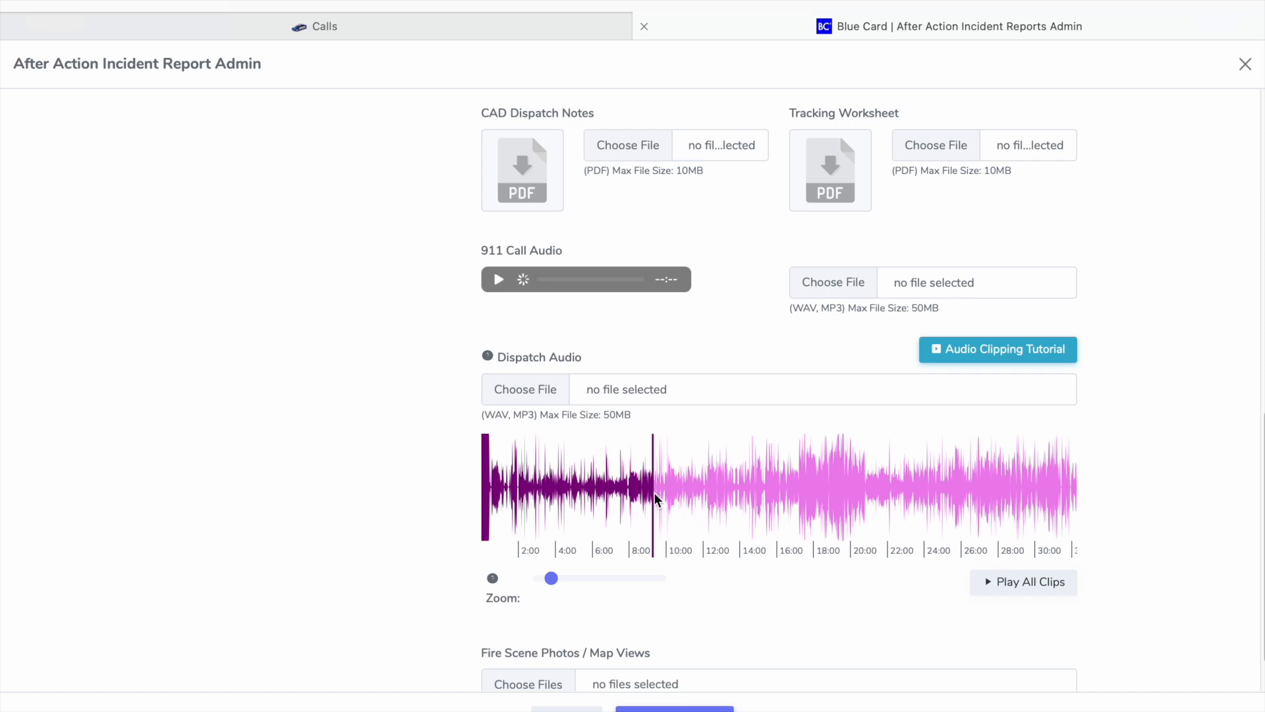
left_click(539, 499)
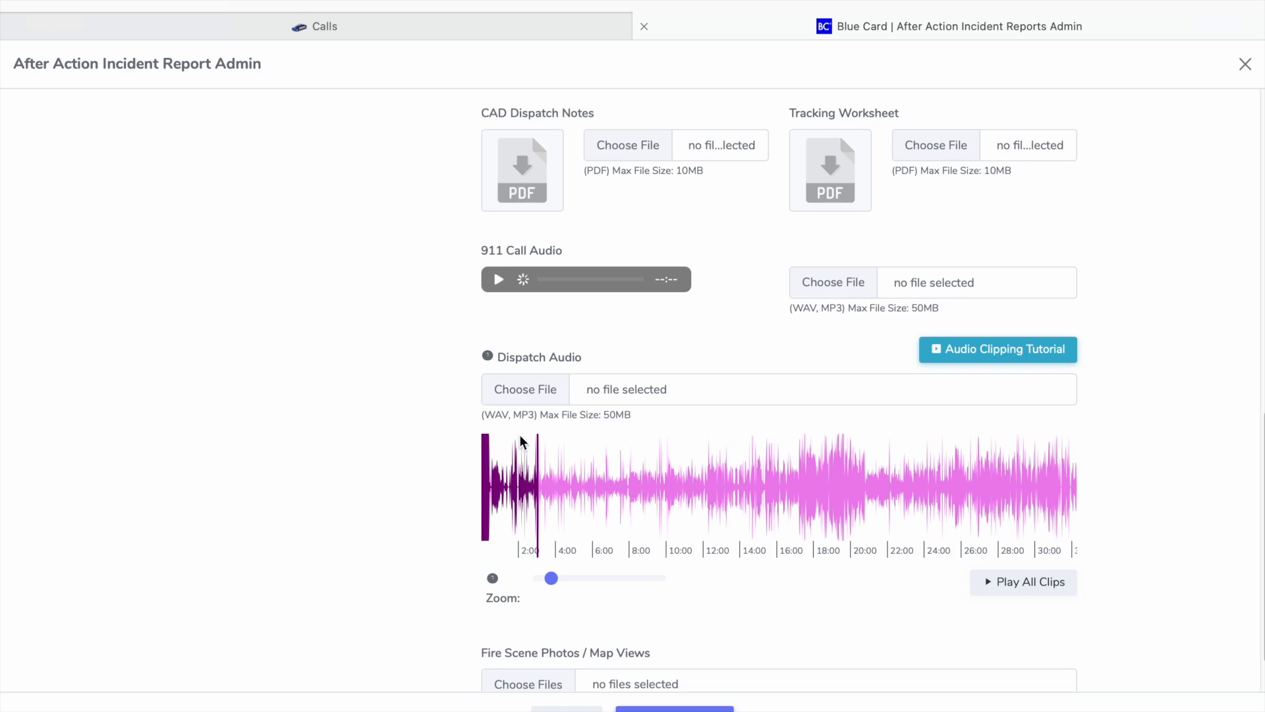
Add a new report to the incident with the report type 1 - Initial Radio Report.
scroll(589, 488, "up", 10)
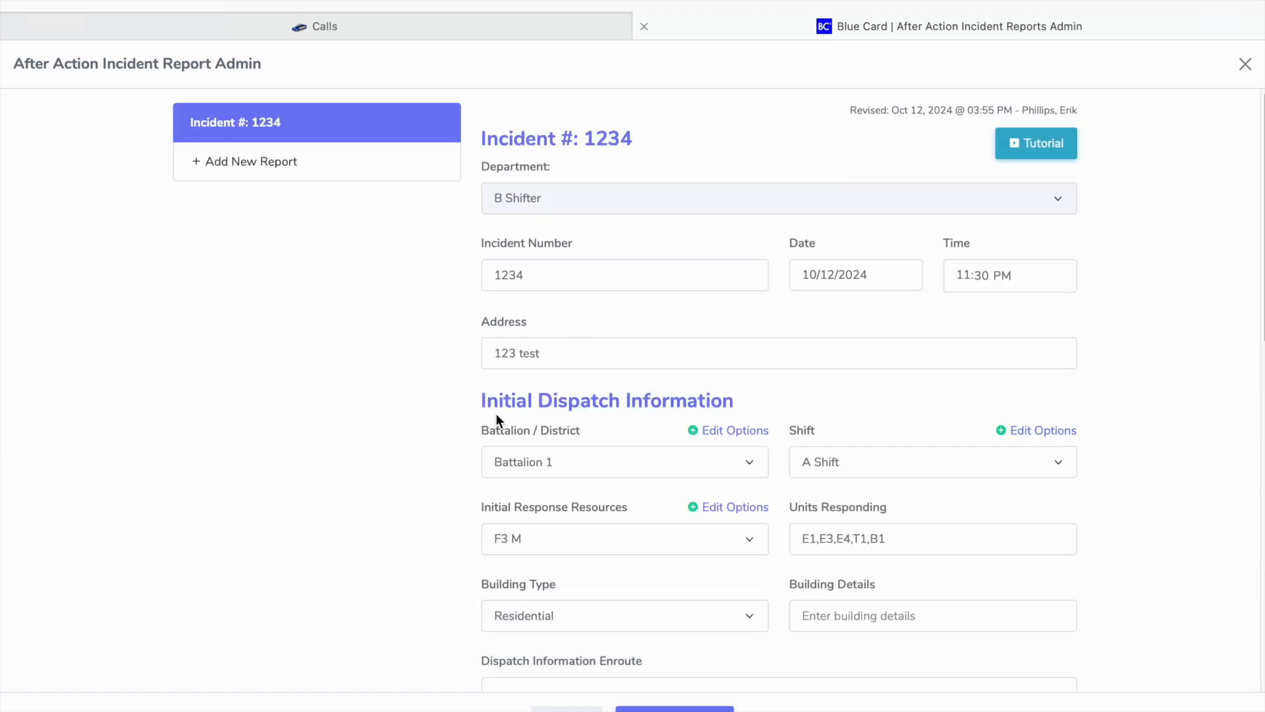
scroll(630, 555, "down", 1)
scroll(630, 558, "up", 1)
left_click(674, 709)
left_click(317, 169)
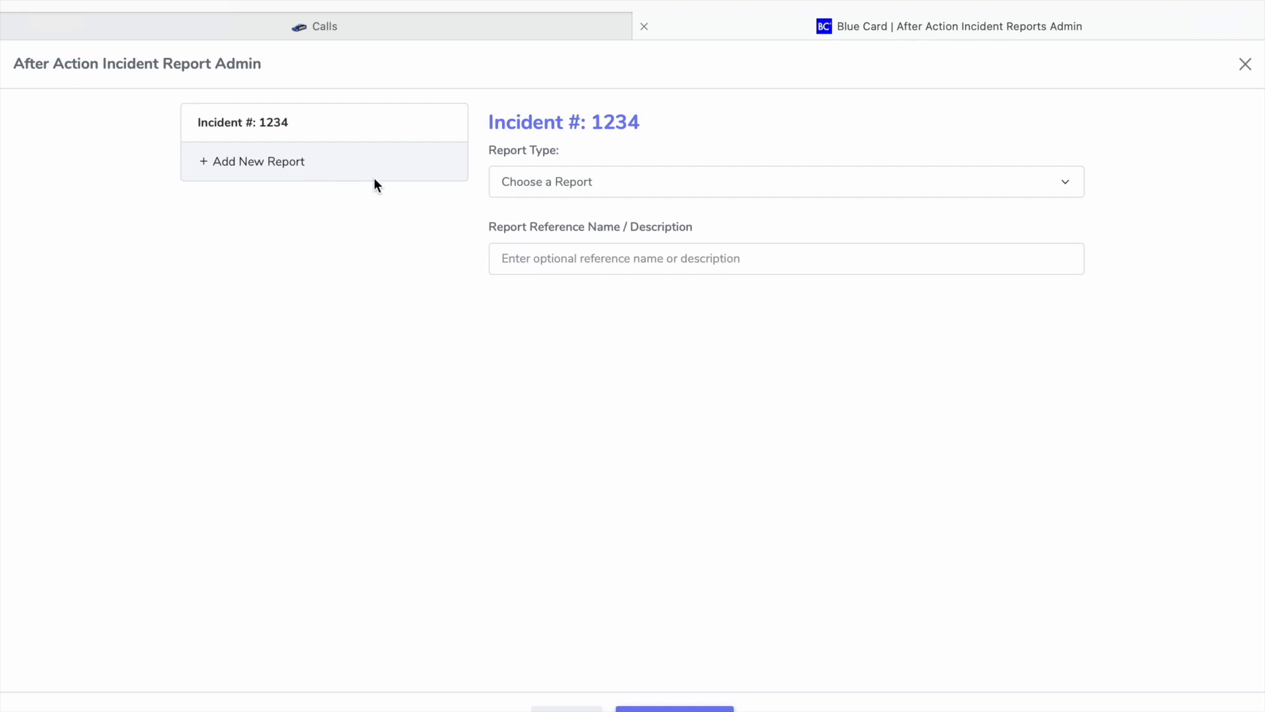
left_click(532, 181)
left_click(534, 197)
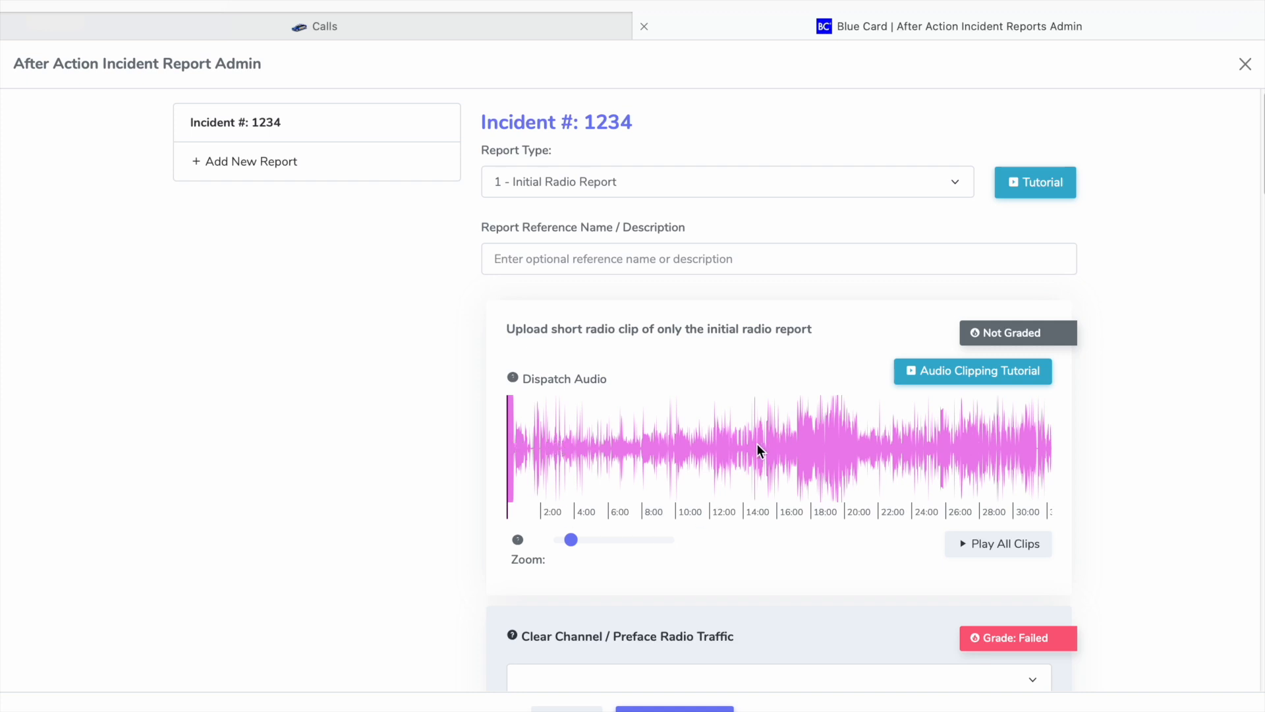
Magnify the opening seconds of the report's dispatch audio waveform and start playback at its first burst of radio traffic.
mouse_move(520, 544)
mouse_move(571, 547)
left_mouse_down()
mouse_move(649, 549)
mouse_move(569, 544)
left_mouse_up()
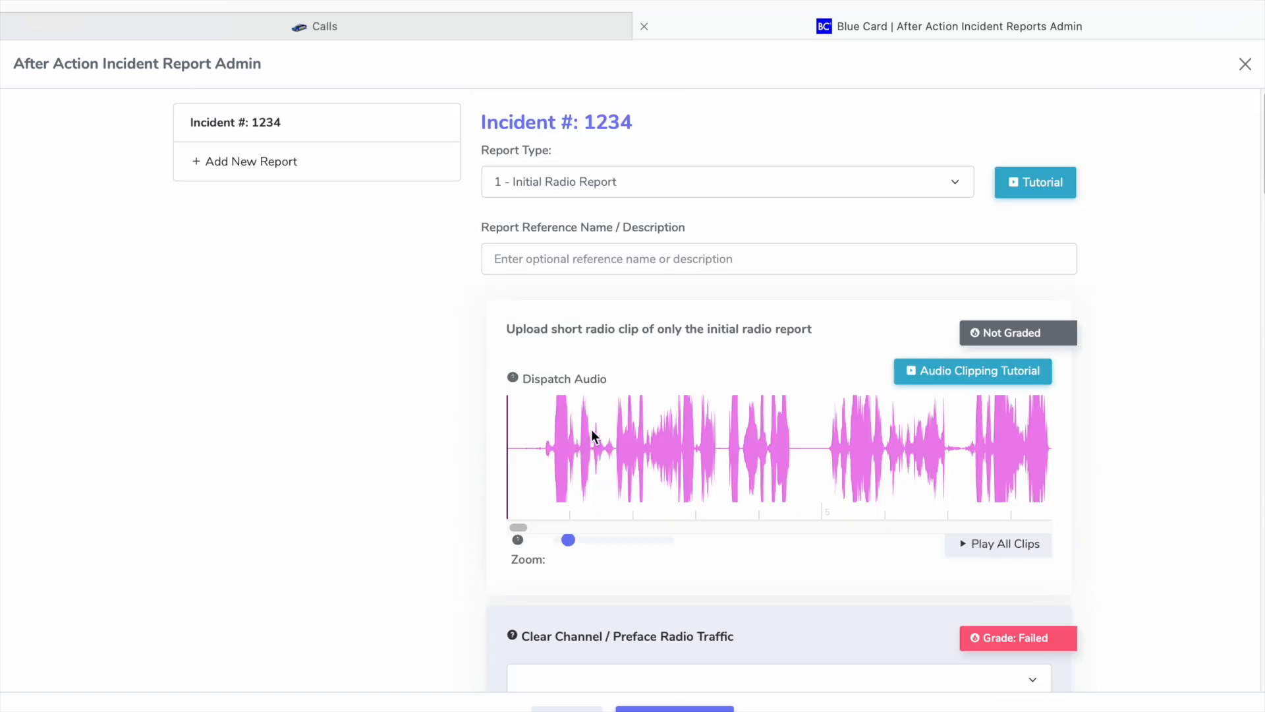
scroll(591, 437, "down", 8)
scroll(590, 439, "down", 1)
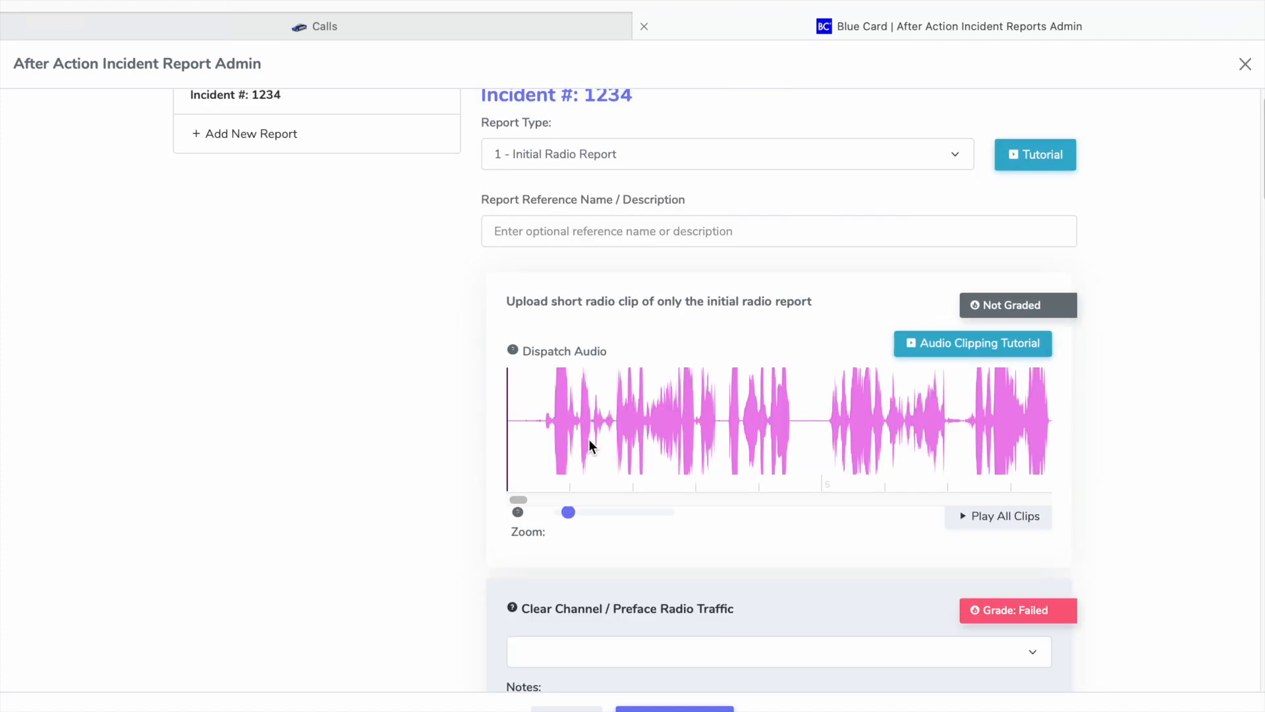
left_click(560, 422)
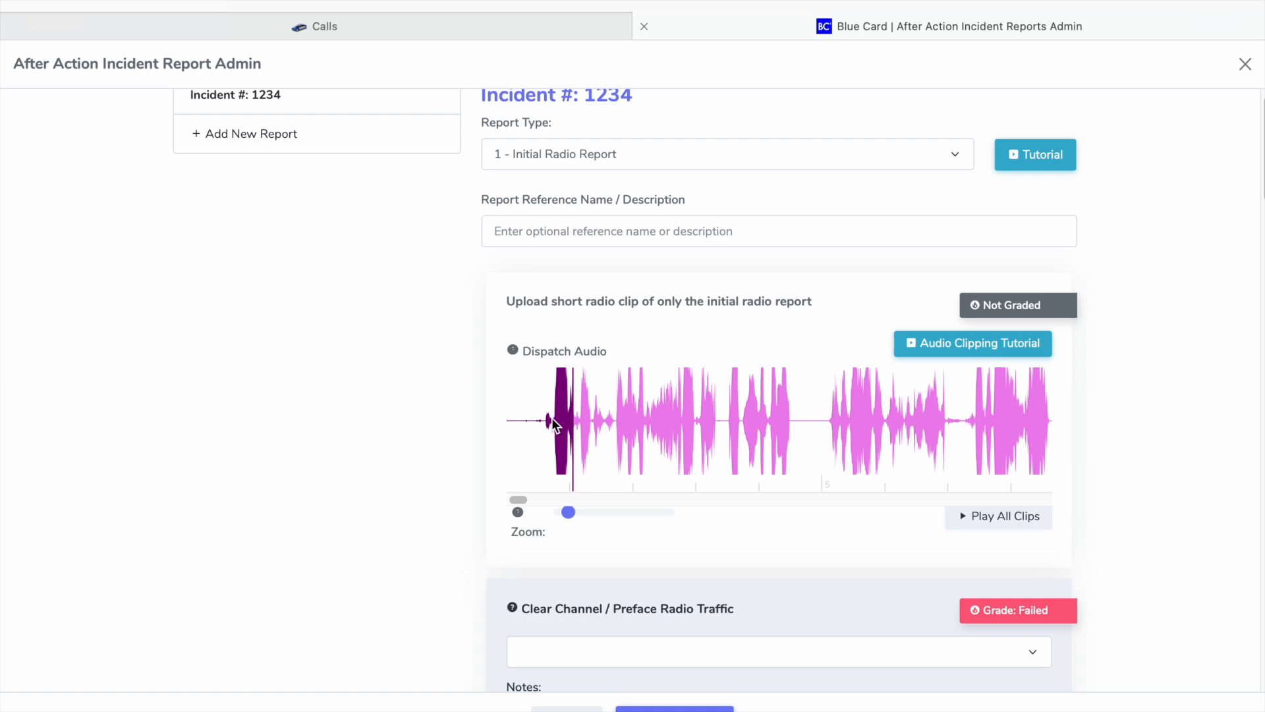
Try finer magnification levels on the waveform around the first burst of radio traffic.
scroll(553, 425, "up", 5)
scroll(553, 425, "up", 4)
scroll(553, 425, "up", 2)
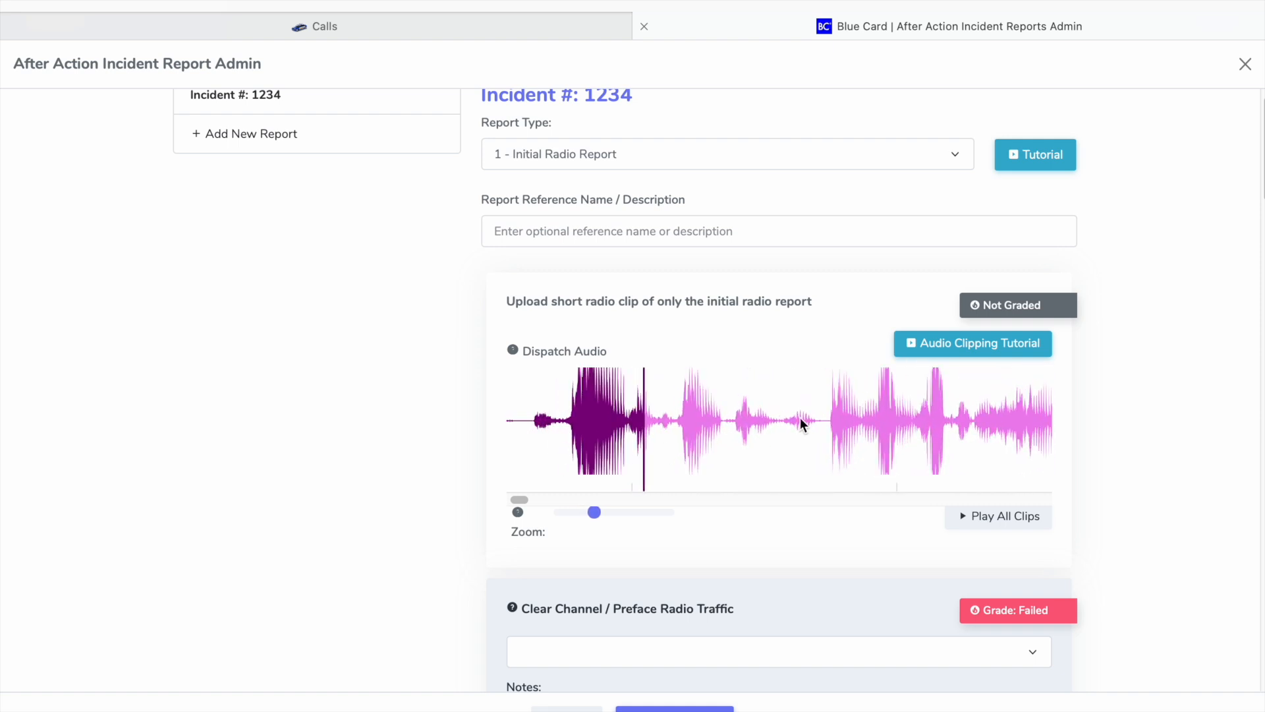
scroll(643, 419, "up", 2)
scroll(638, 419, "down", 2)
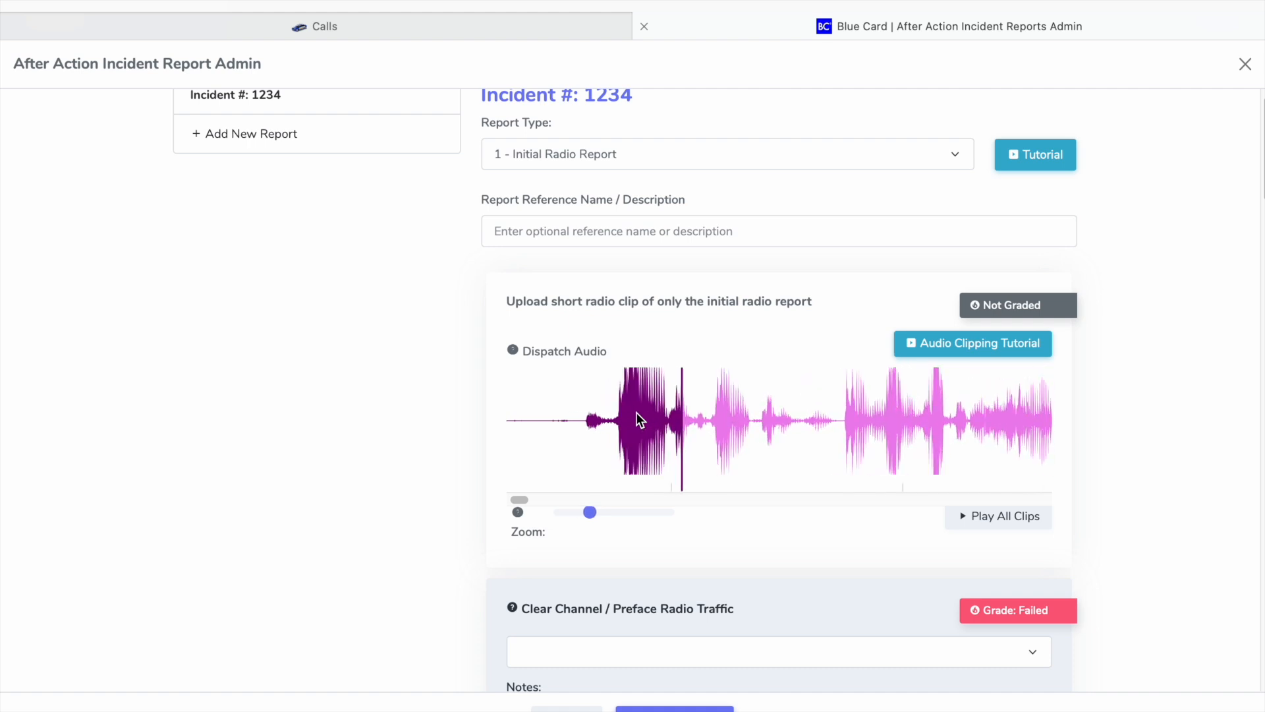
scroll(637, 419, "up", 2)
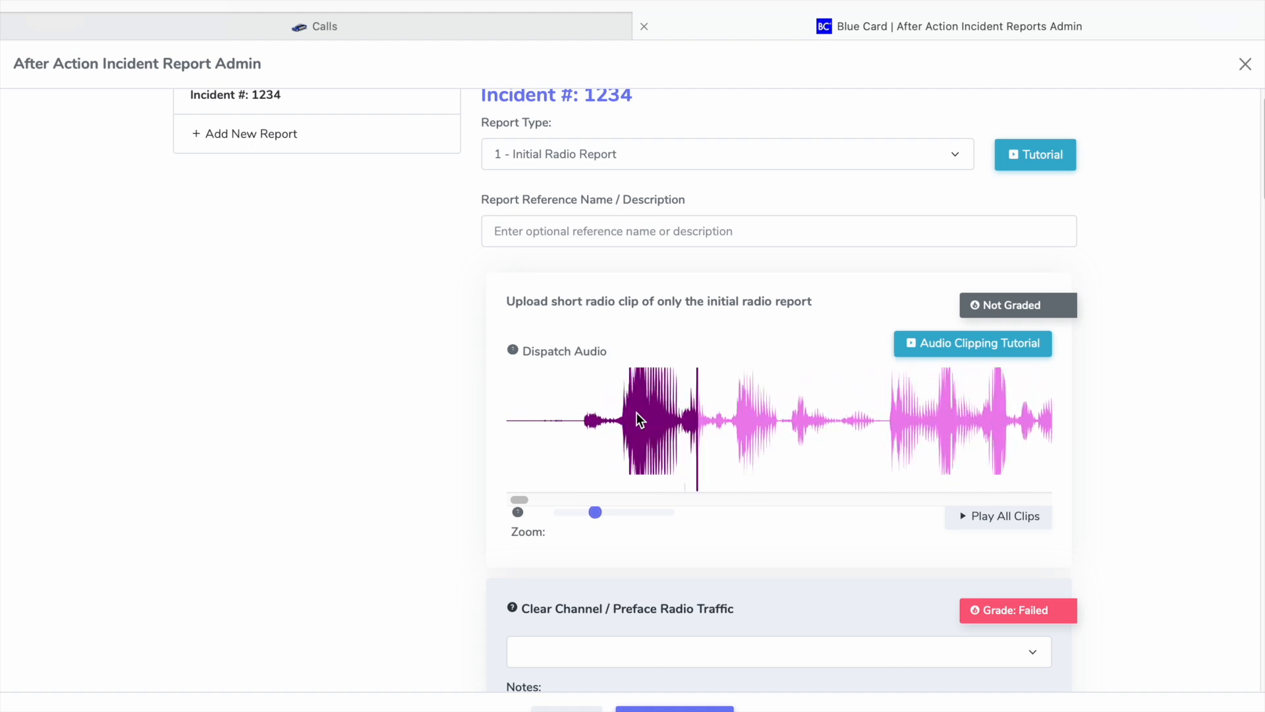
Try the dispatch audio waveform at minimum and maximum zoom and play it at maximum zoom.
left_click_drag(593, 513, 558, 519)
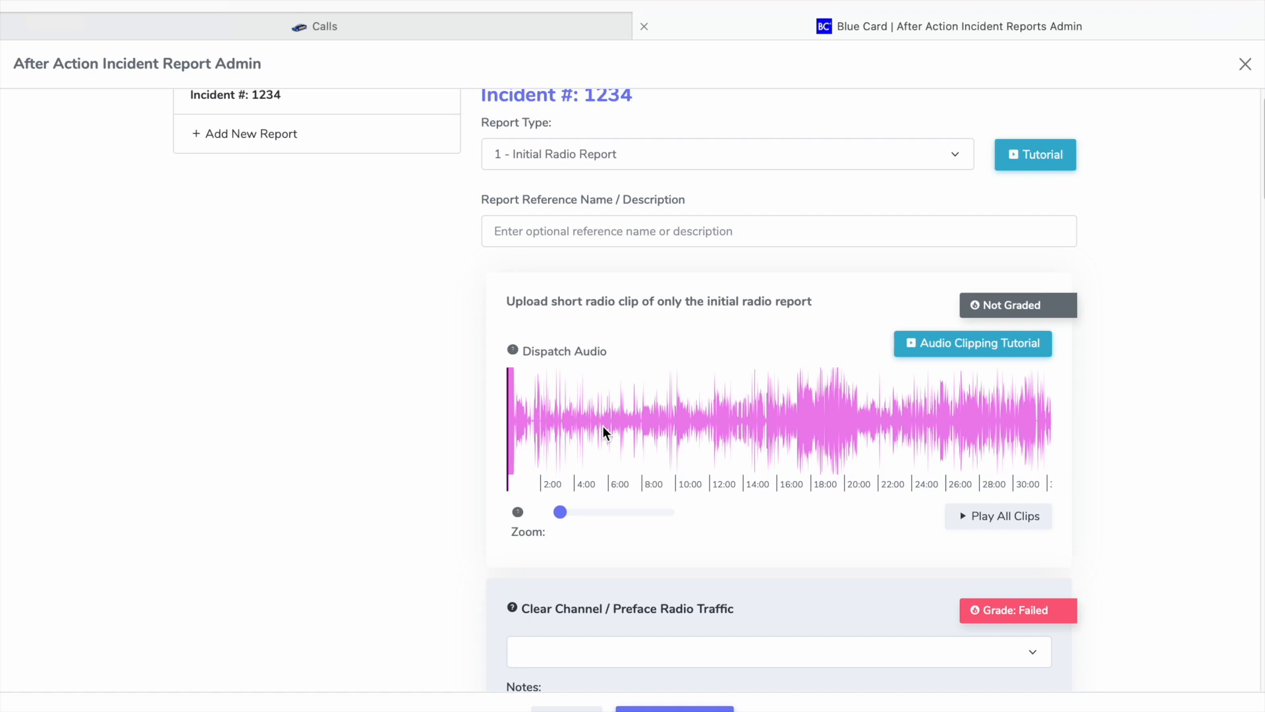
left_click_drag(558, 513, 692, 520)
left_click(623, 448)
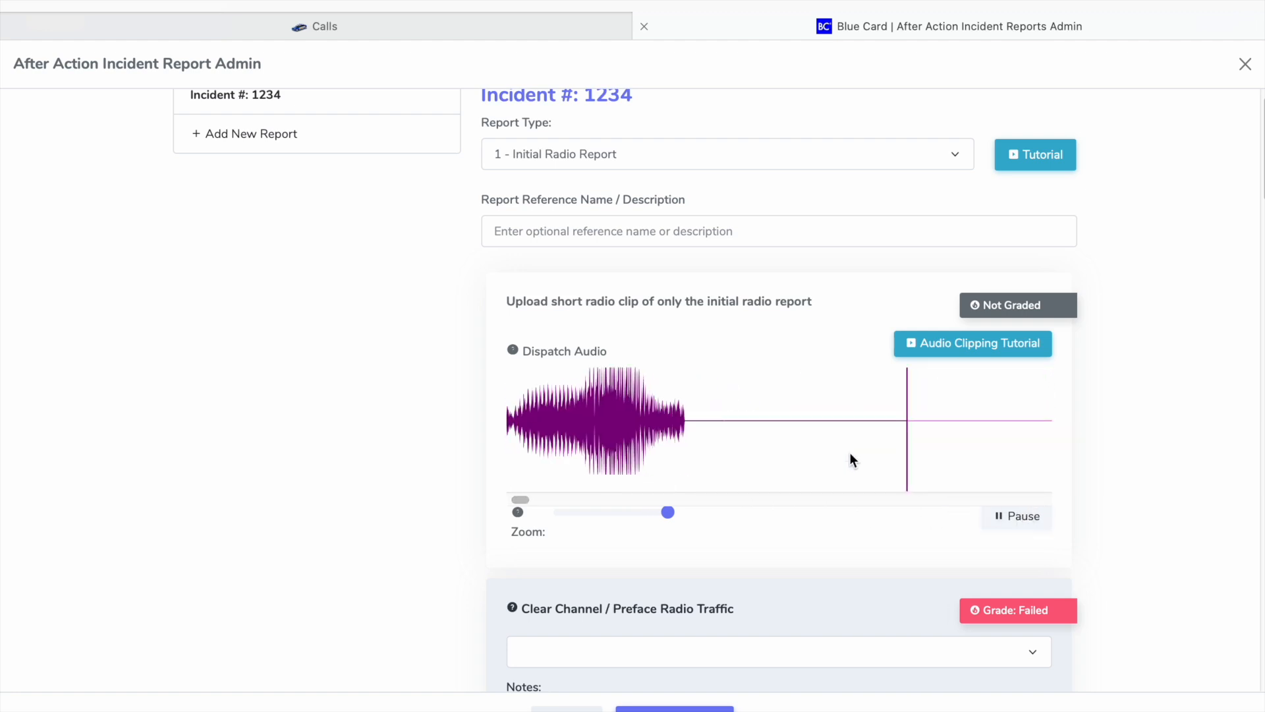
Set the waveform to a moderate zoom that shows about four seconds, with the beginning of the recording in view.
left_click_drag(668, 512, 572, 525)
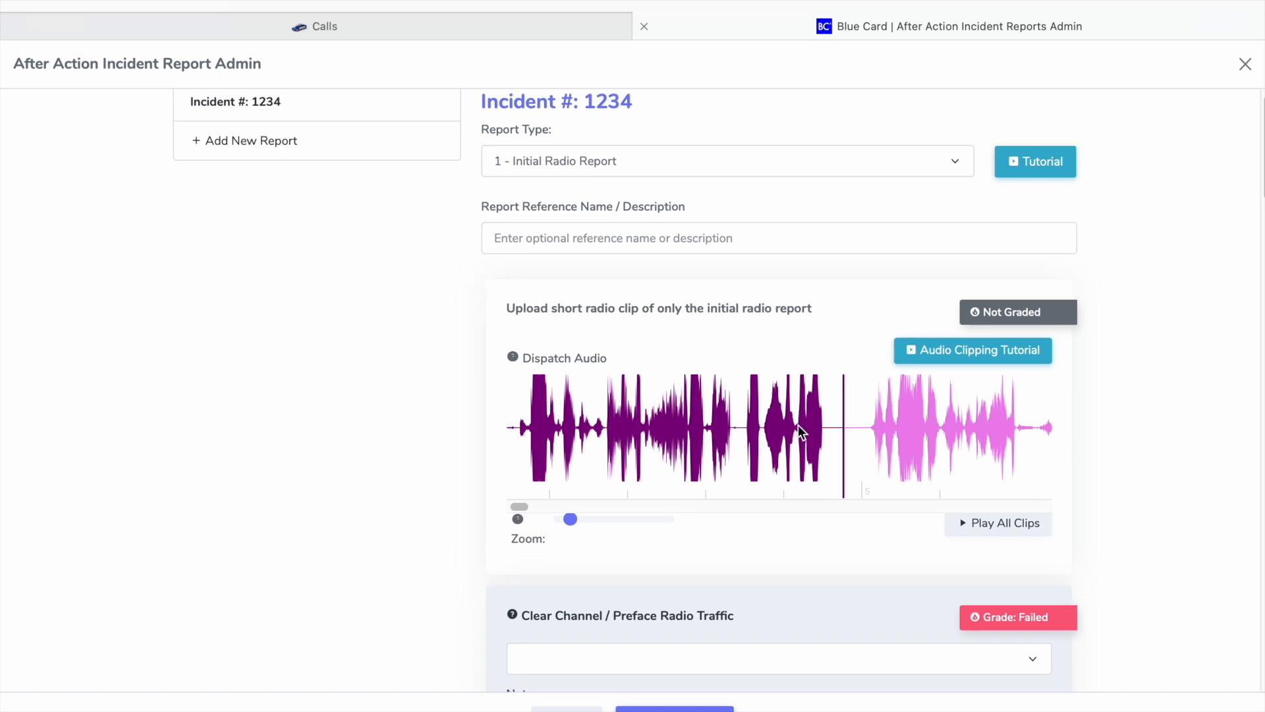
left_click(795, 427)
scroll(795, 428, "up", 1)
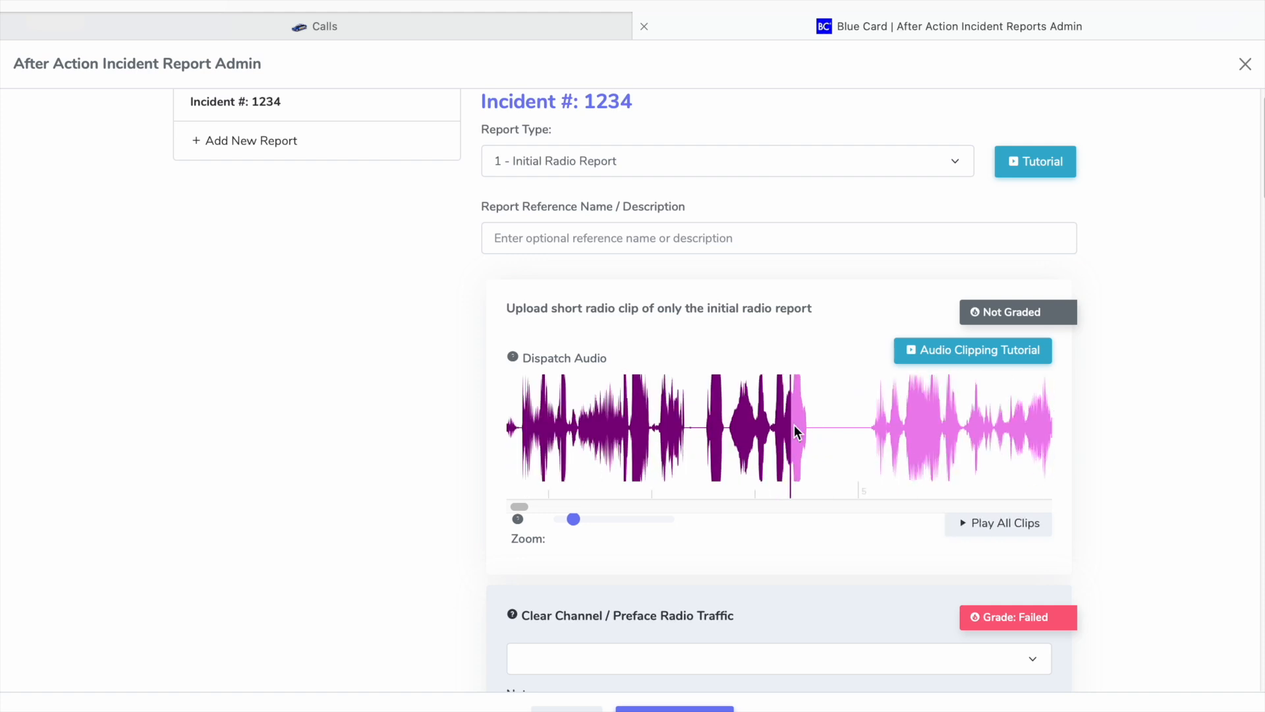
scroll(793, 427, "up", 1)
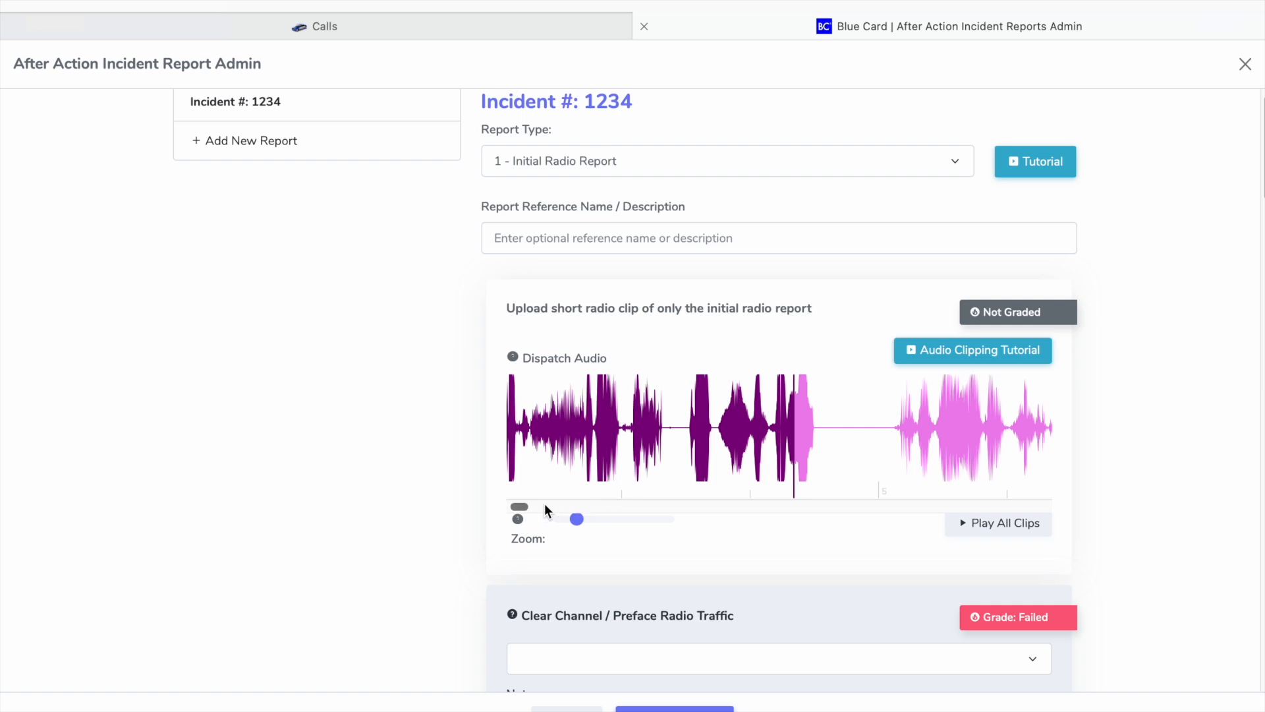
mouse_move(525, 511)
left_mouse_down()
mouse_move(872, 511)
mouse_move(511, 514)
left_mouse_up()
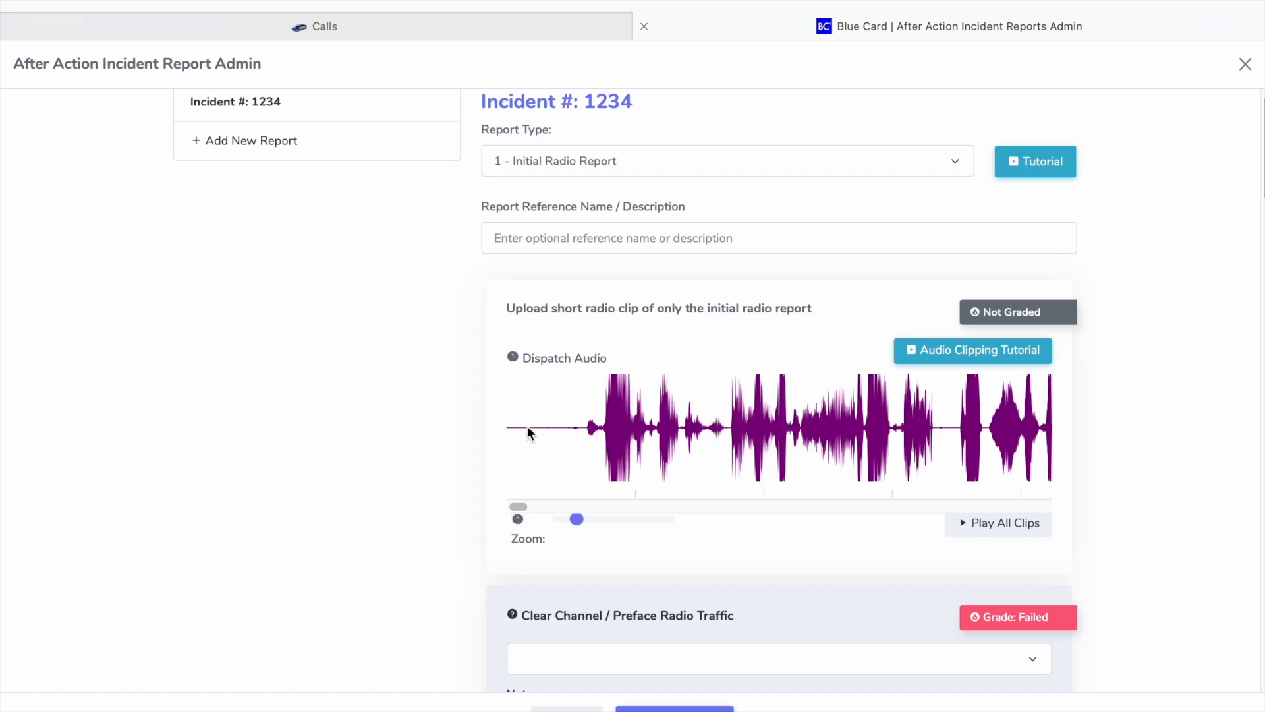
Create a clip of the dispatch audio from the silence before the first transmission to just short of the four-second mark.
mouse_move(514, 359)
left_click(539, 426)
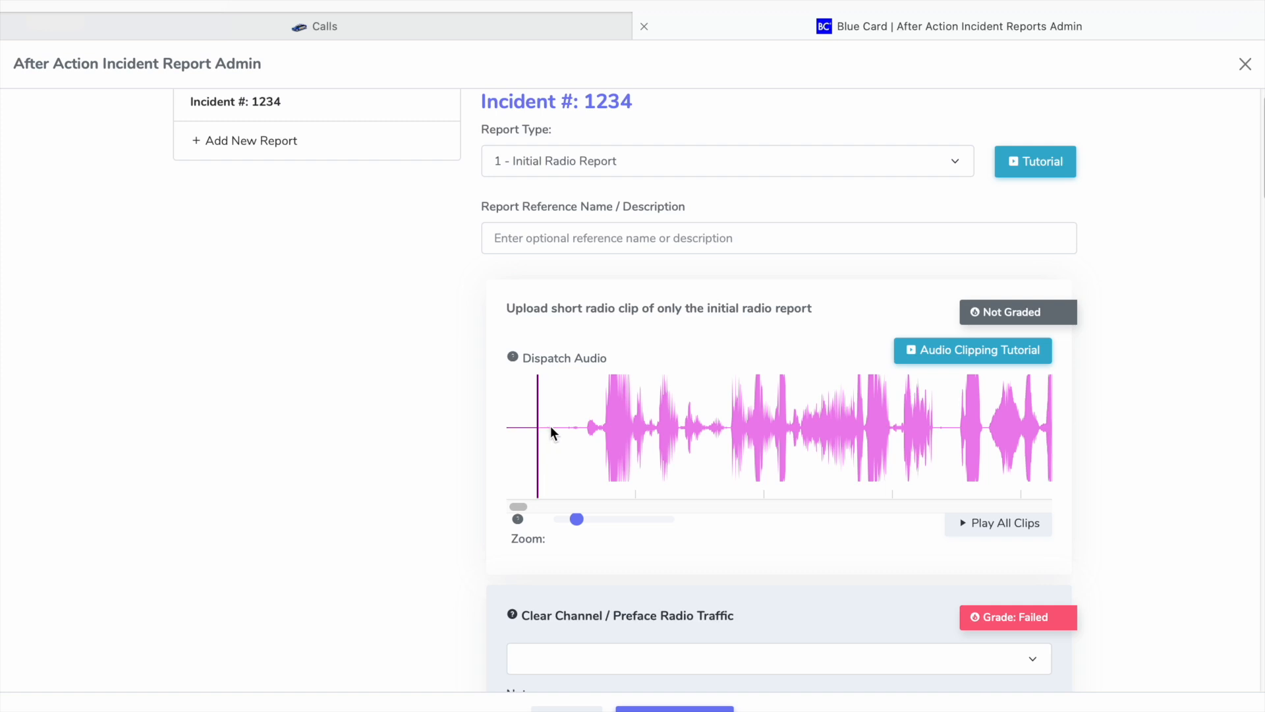
left_click(550, 426)
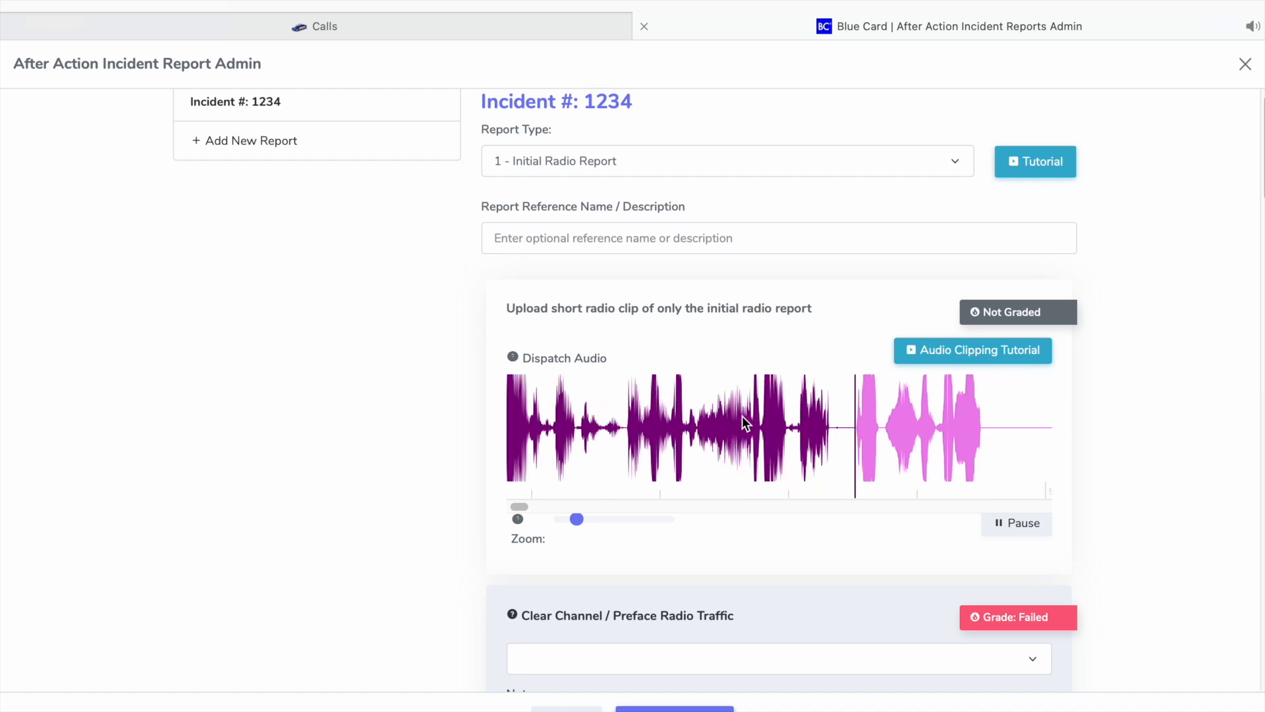
left_click(778, 414)
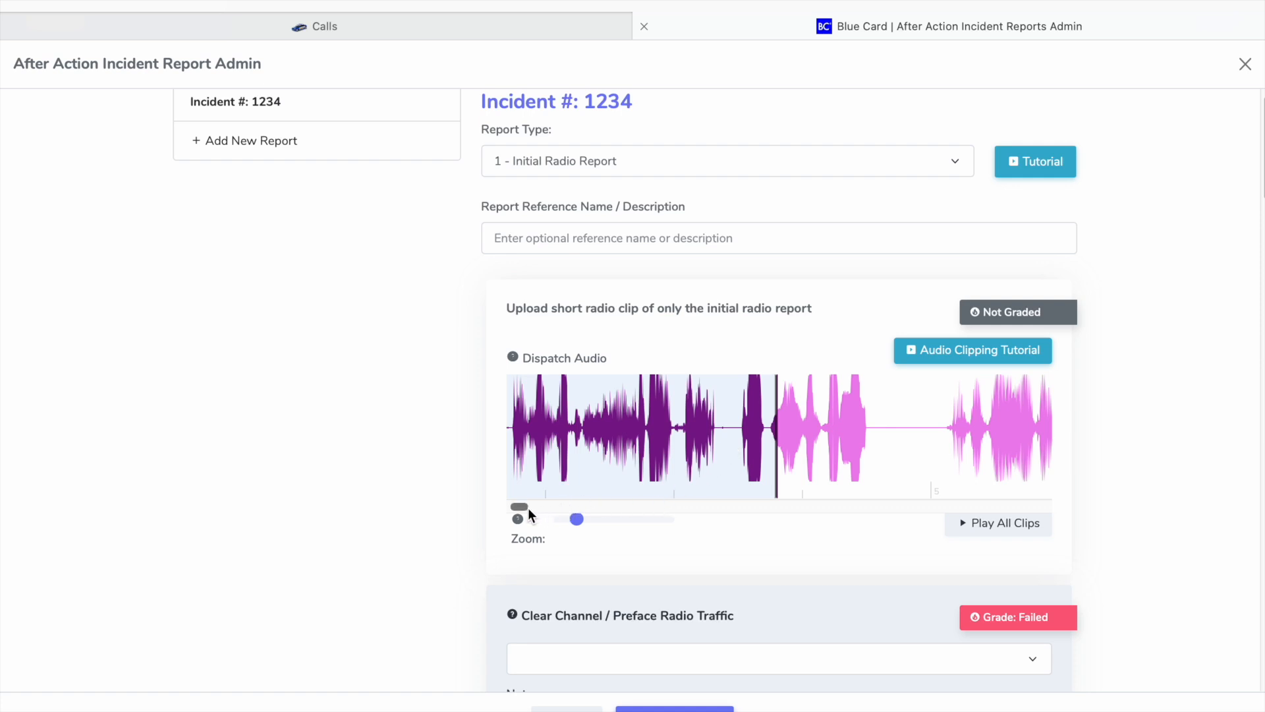
left_click_drag(522, 507, 519, 509)
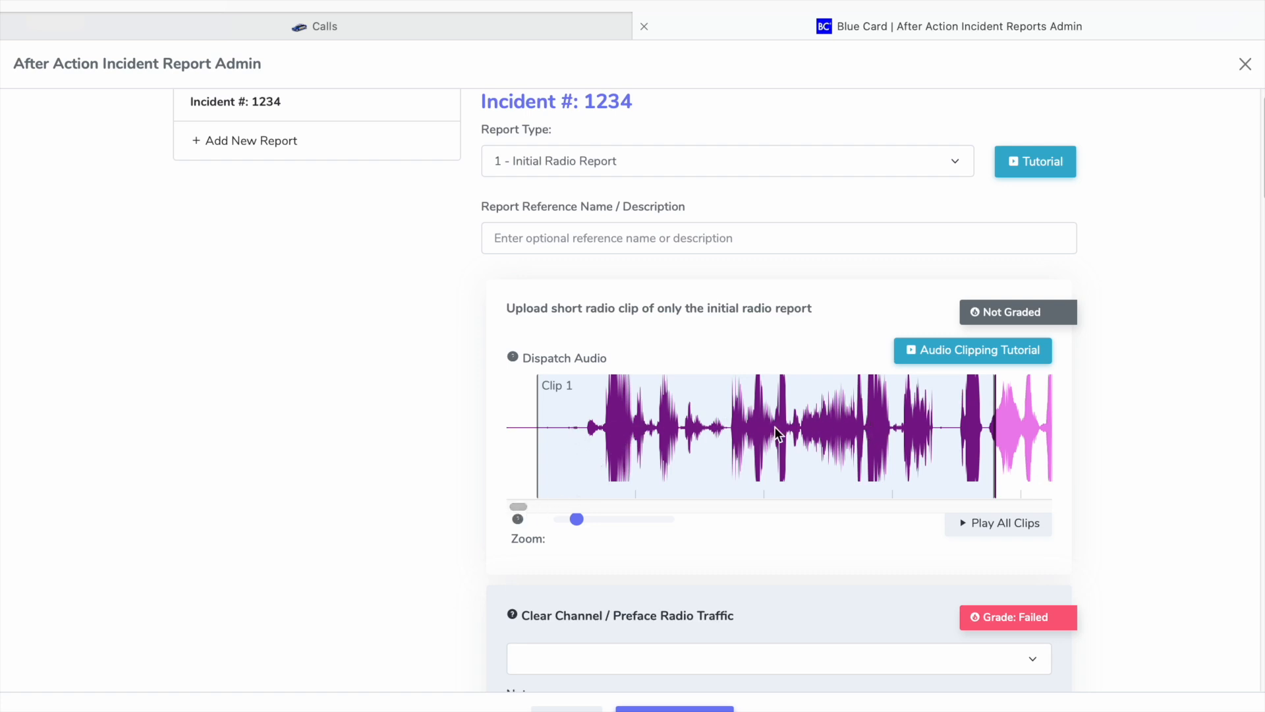
Adjust Clip 1's boundaries to start just before the first burst of radio traffic and end slightly past the four-second mark.
left_click_drag(538, 429, 572, 435)
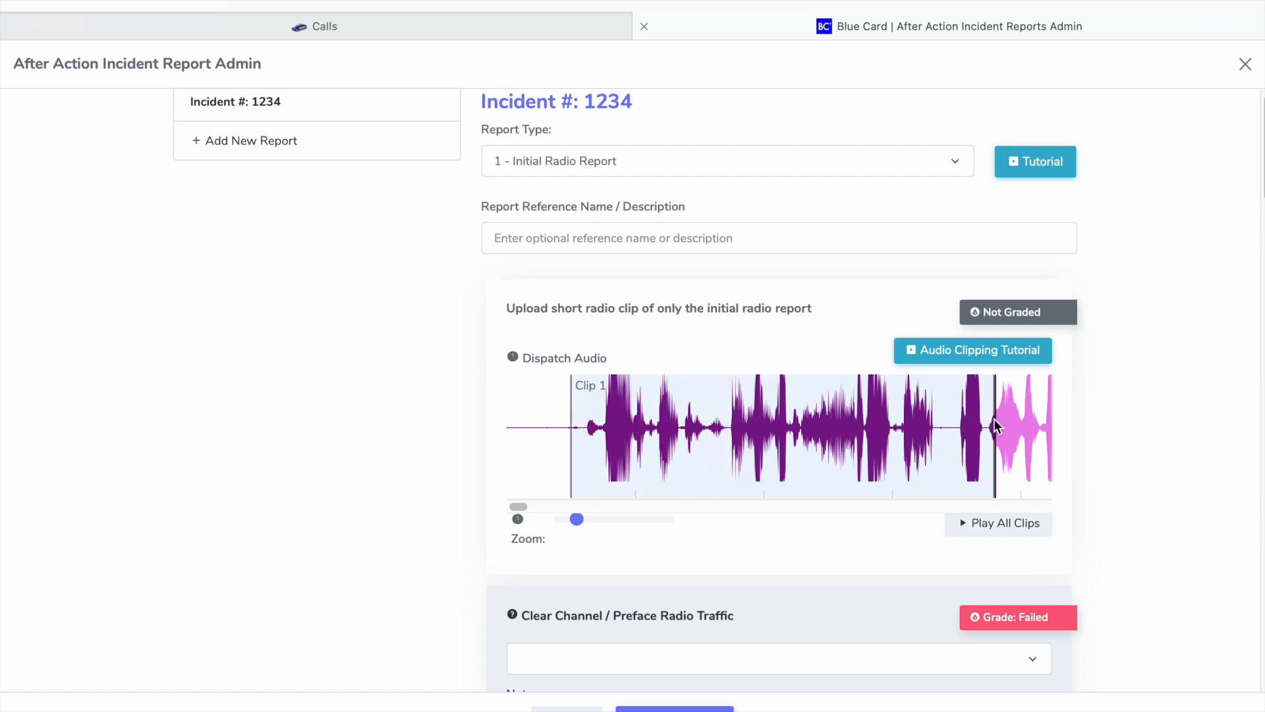
left_click_drag(997, 426, 1039, 431)
left_click_drag(572, 431, 699, 435)
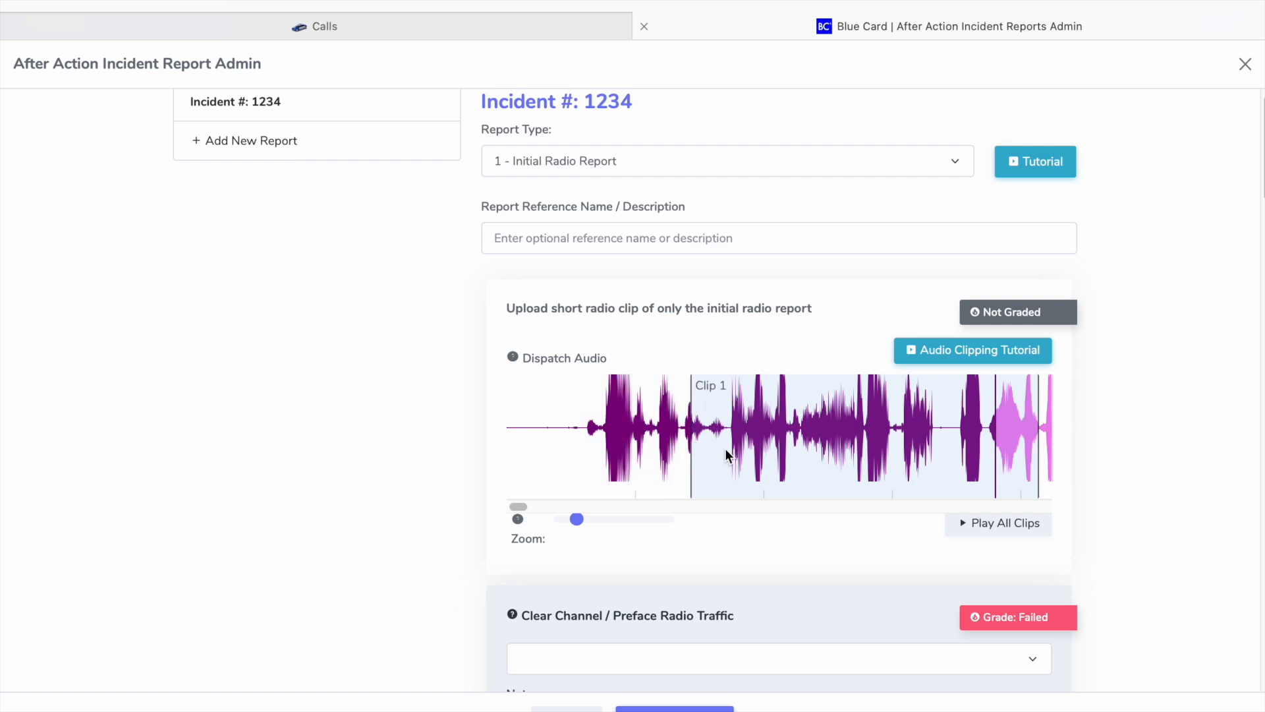
left_click_drag(689, 443, 581, 445)
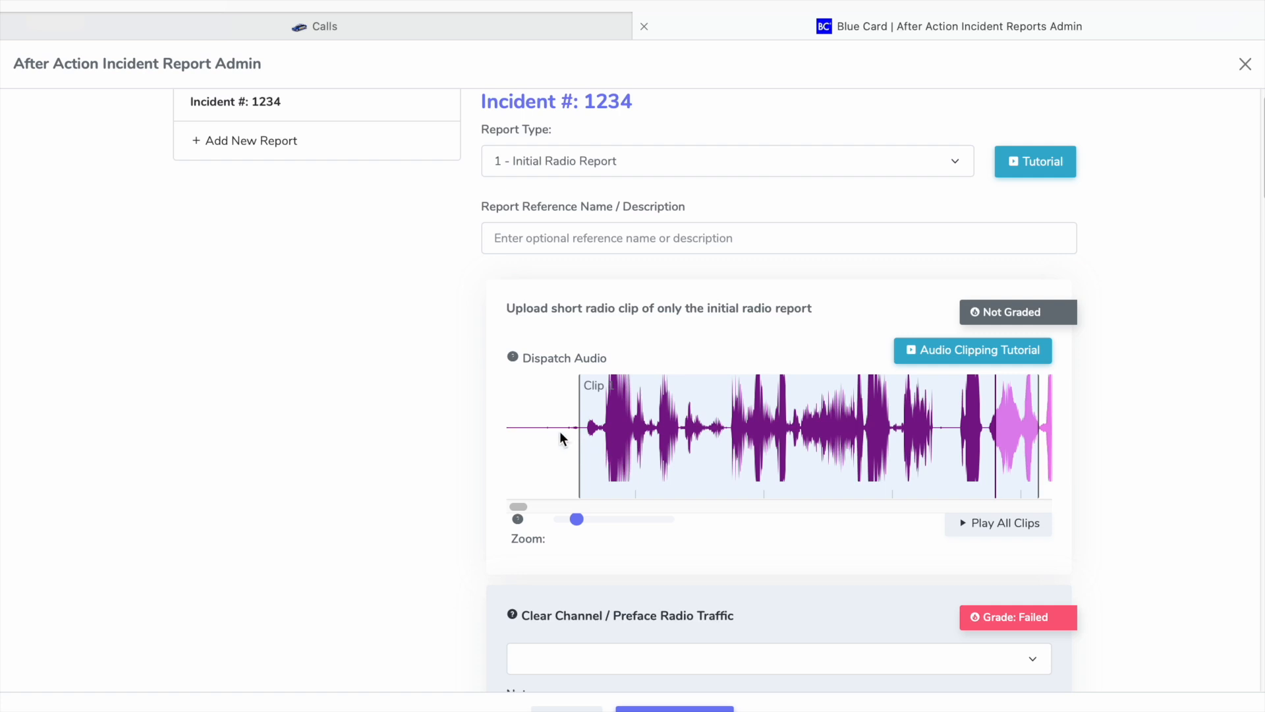
Play back Clip 1 and look over the report's grading sections from Clear Channel to Describe Standard Fire Conditions.
left_click(560, 431)
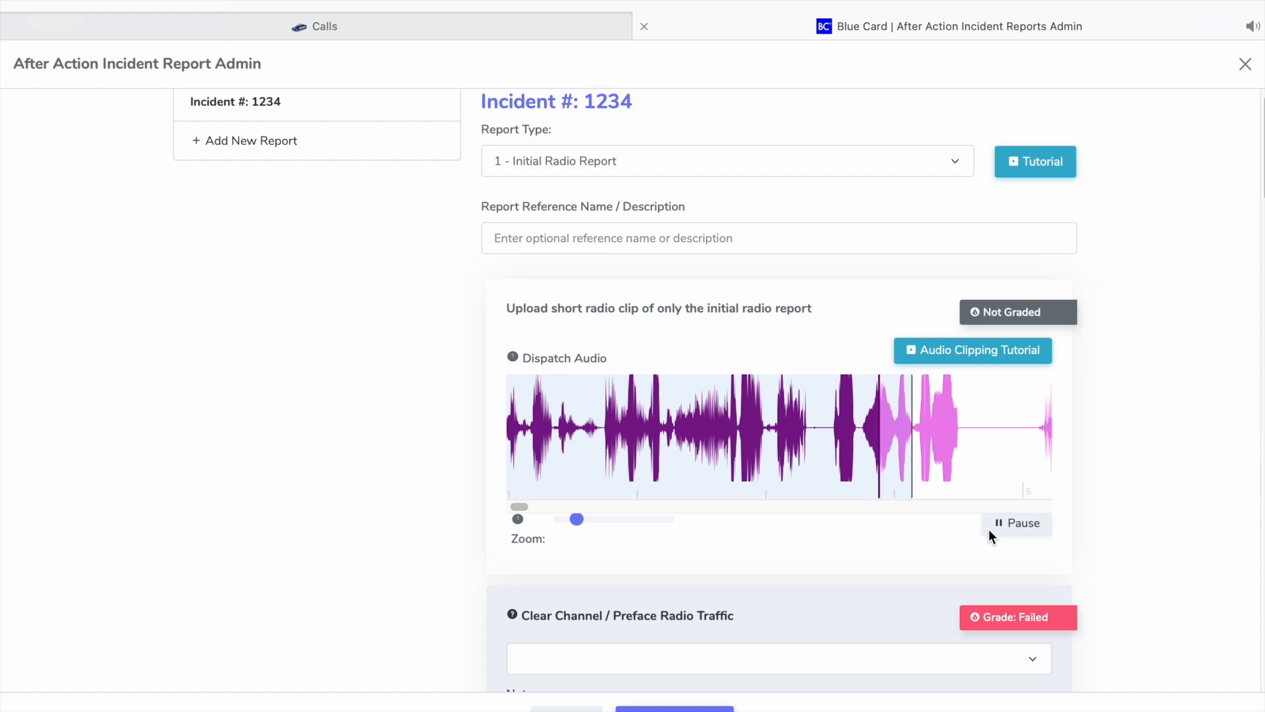
left_click(1007, 526)
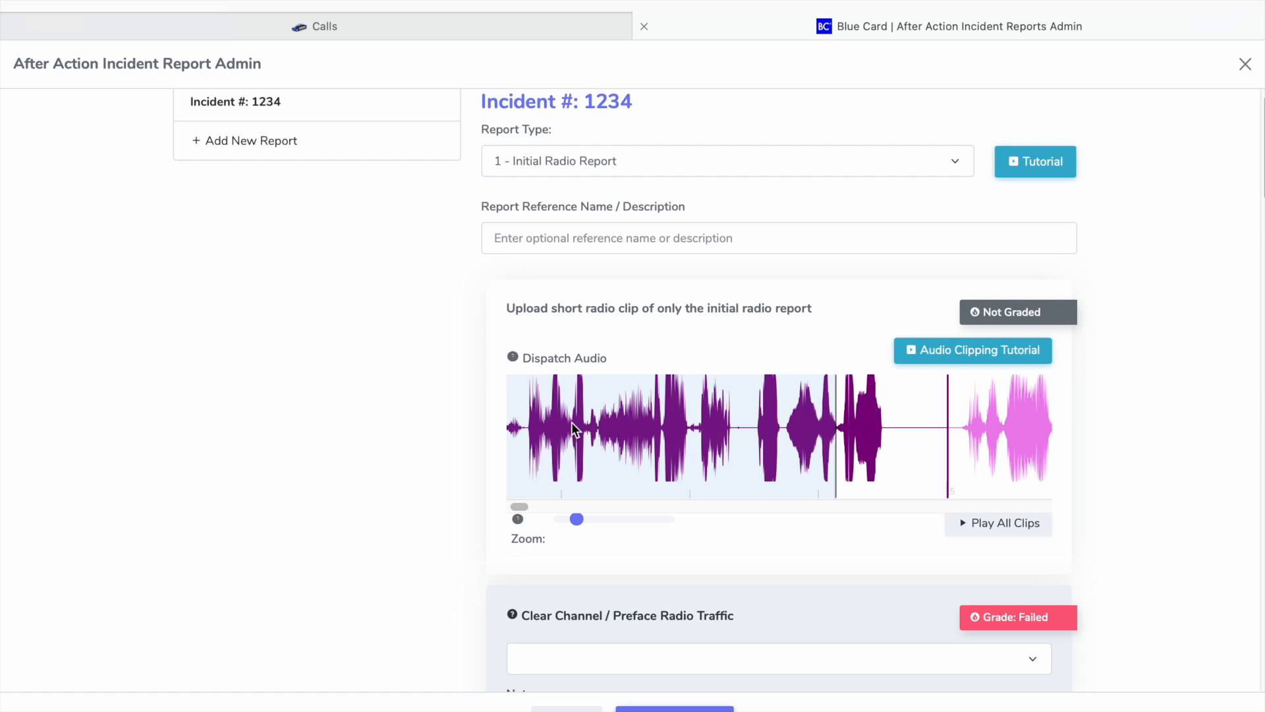
scroll(593, 438, "down", 2)
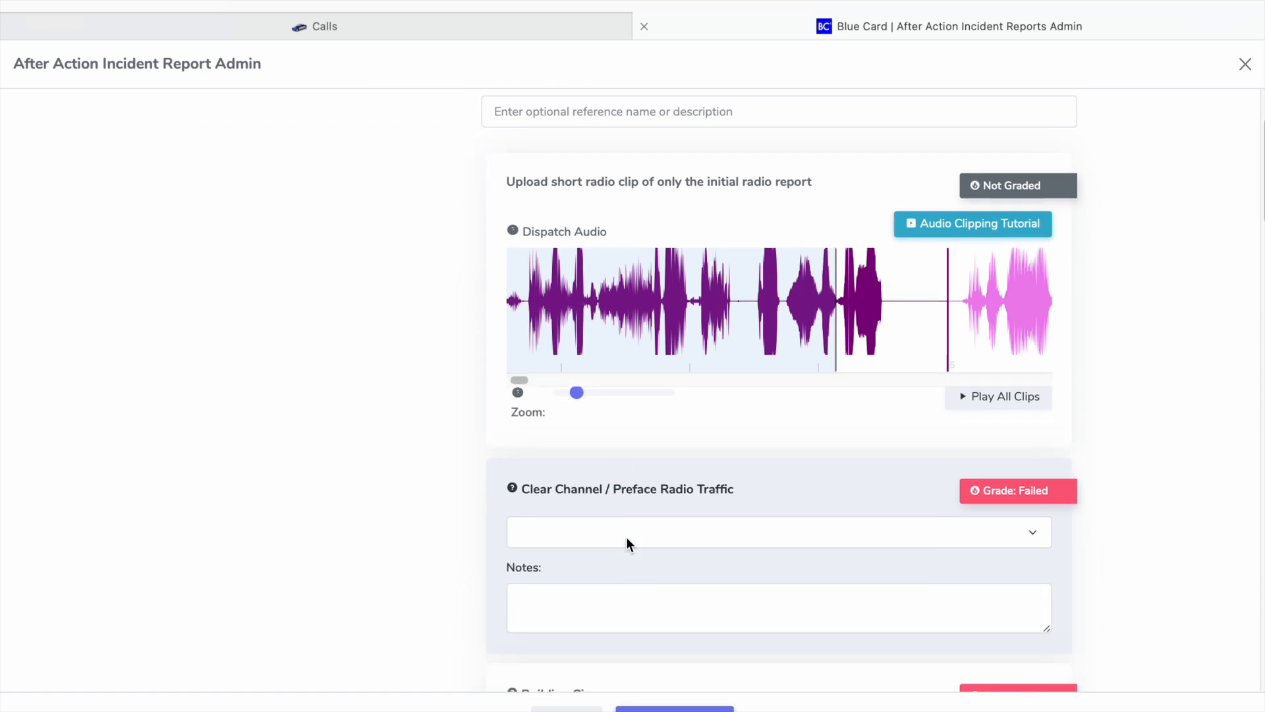
scroll(626, 536, "down", 4)
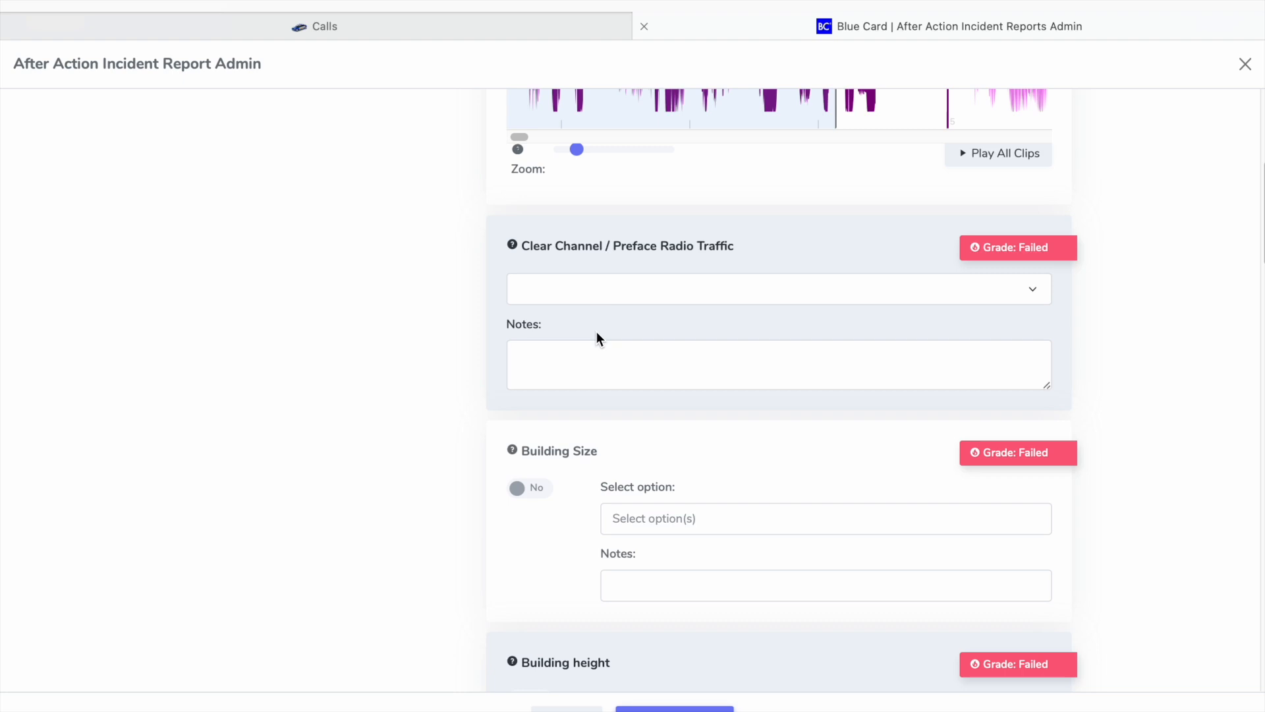
scroll(591, 512, "down", 5)
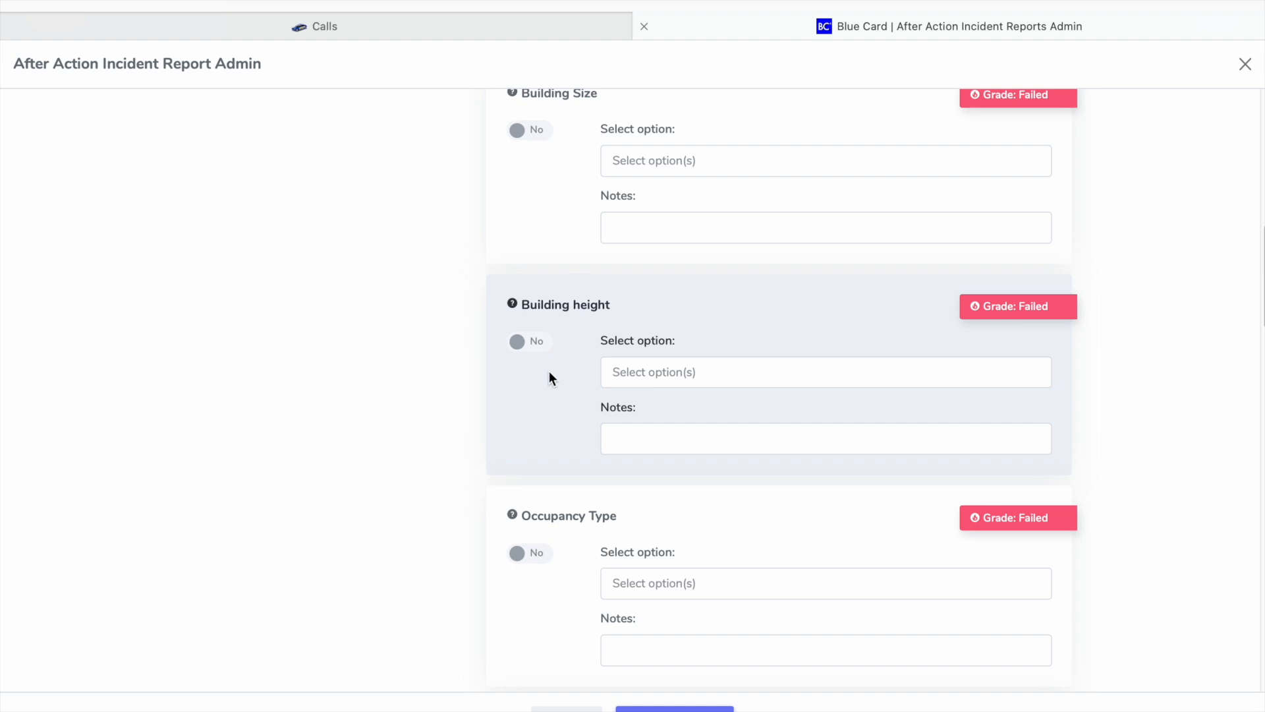
scroll(571, 547, "down", 3)
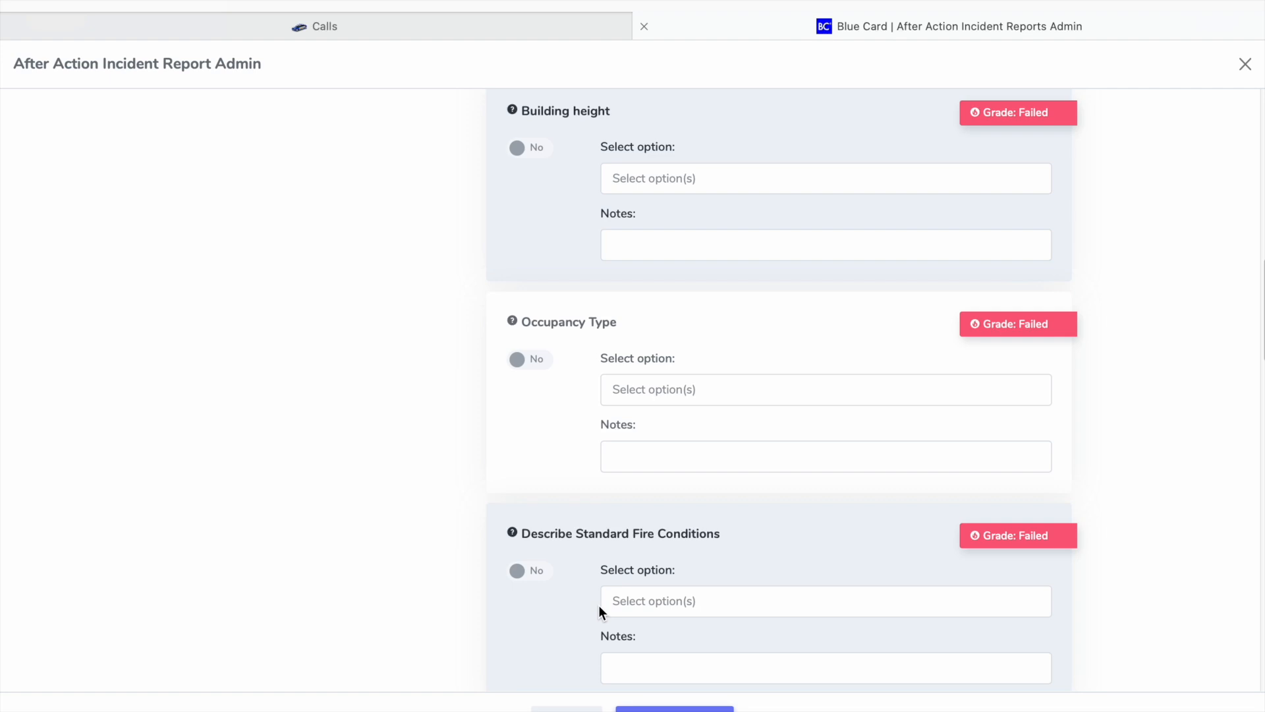
scroll(598, 604, "up", 15)
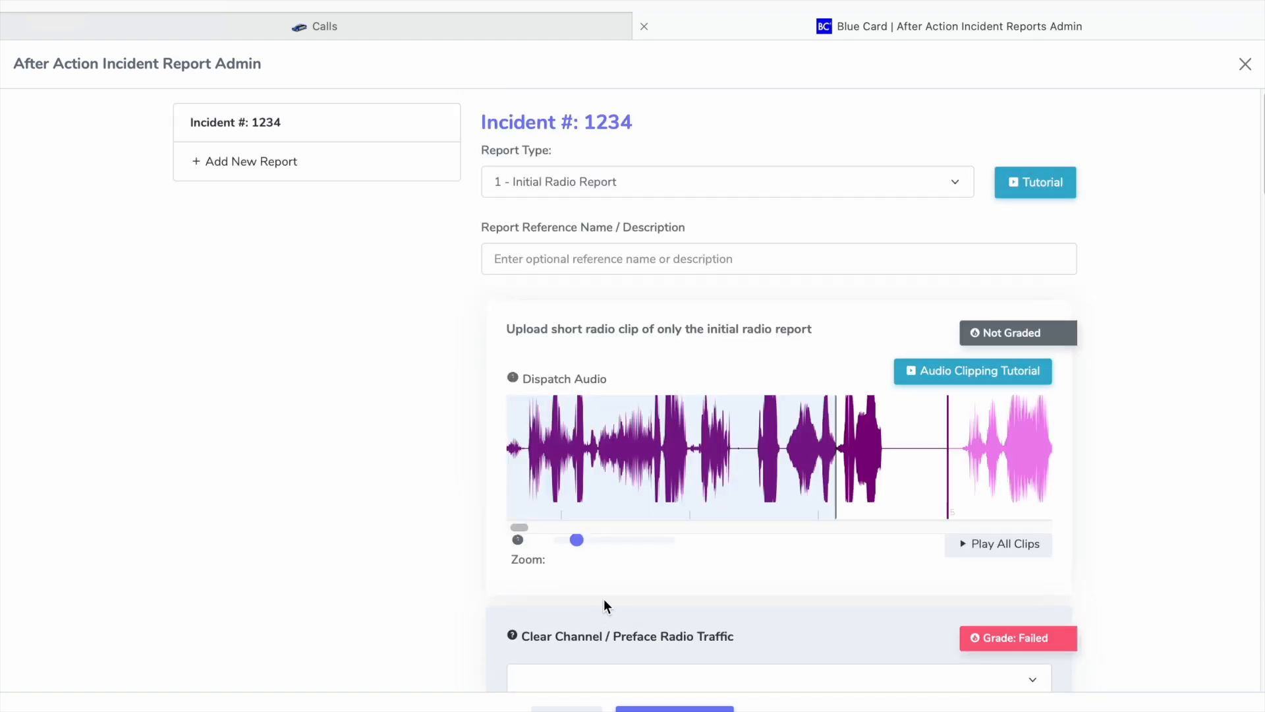
left_click(622, 453)
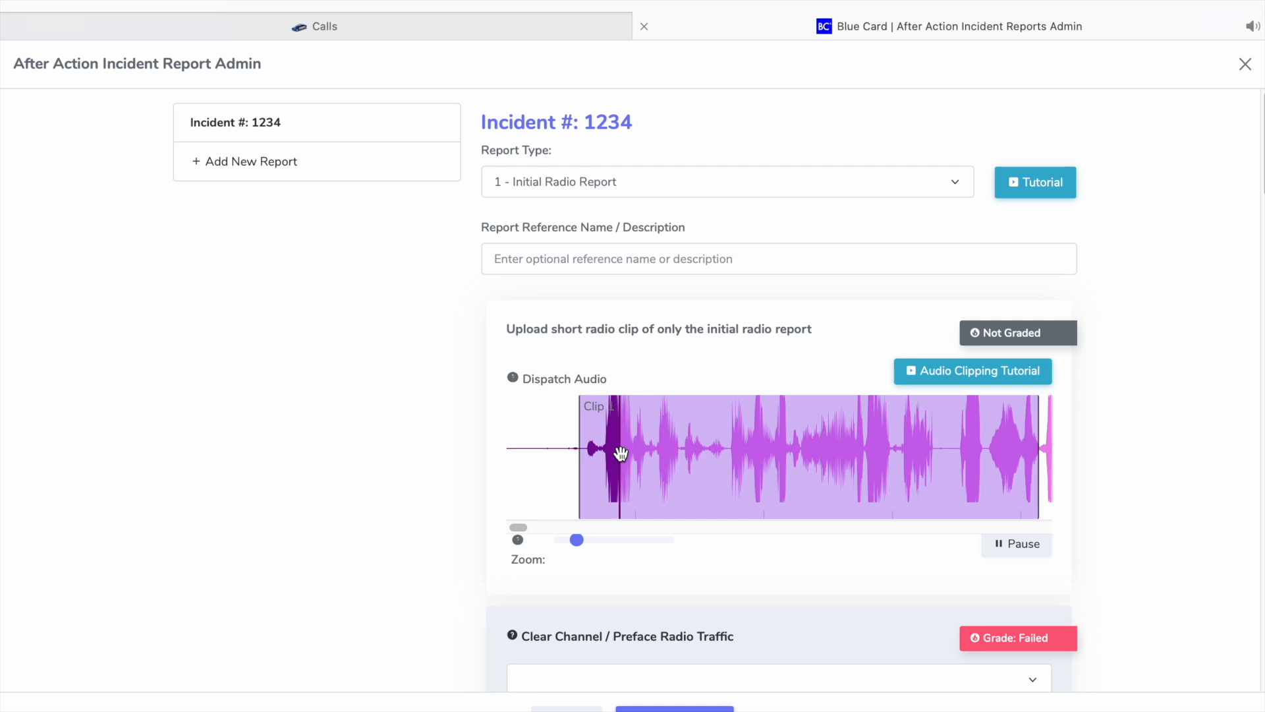
left_click(1016, 547)
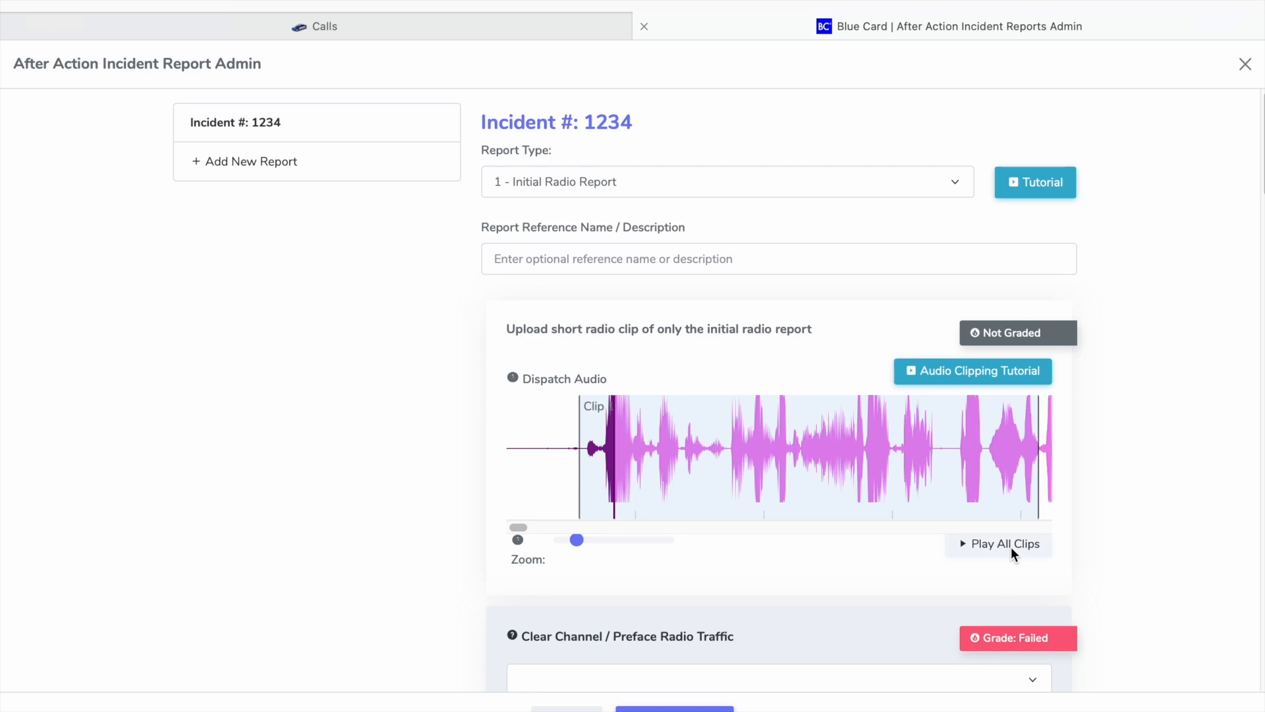
Save the Initial Radio Report with its dispatch audio clip under Incident 1234.
scroll(909, 451, "down", 2)
scroll(904, 448, "up", 2)
scroll(634, 533, "down", 1)
left_click(674, 709)
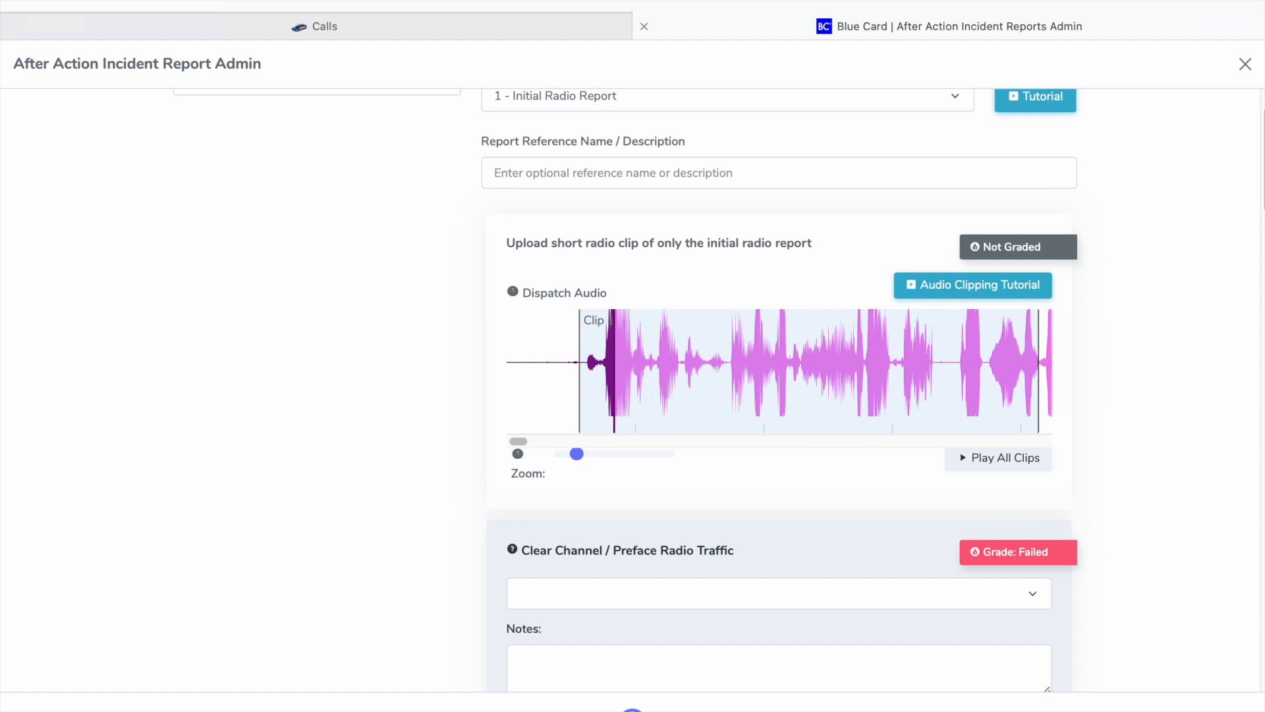
Add a new report to the incident with the report type 2 - Follow-Up Report.
left_click(301, 200)
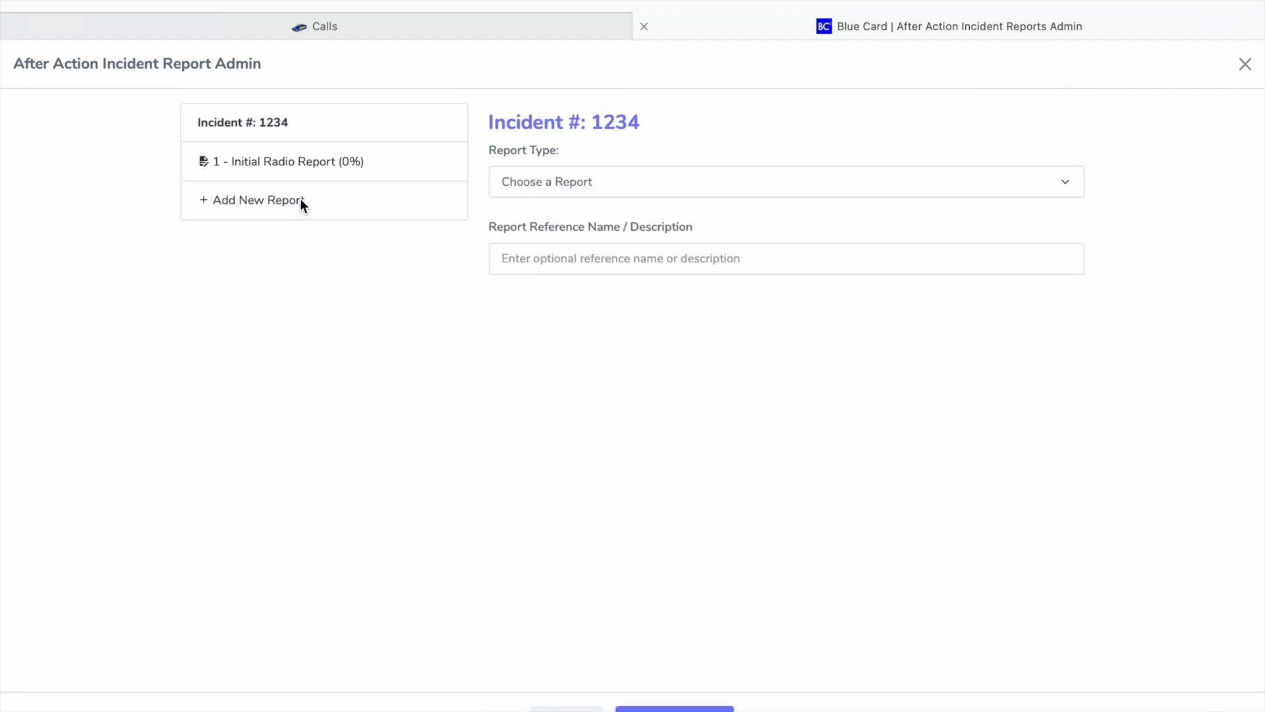
left_click(540, 180)
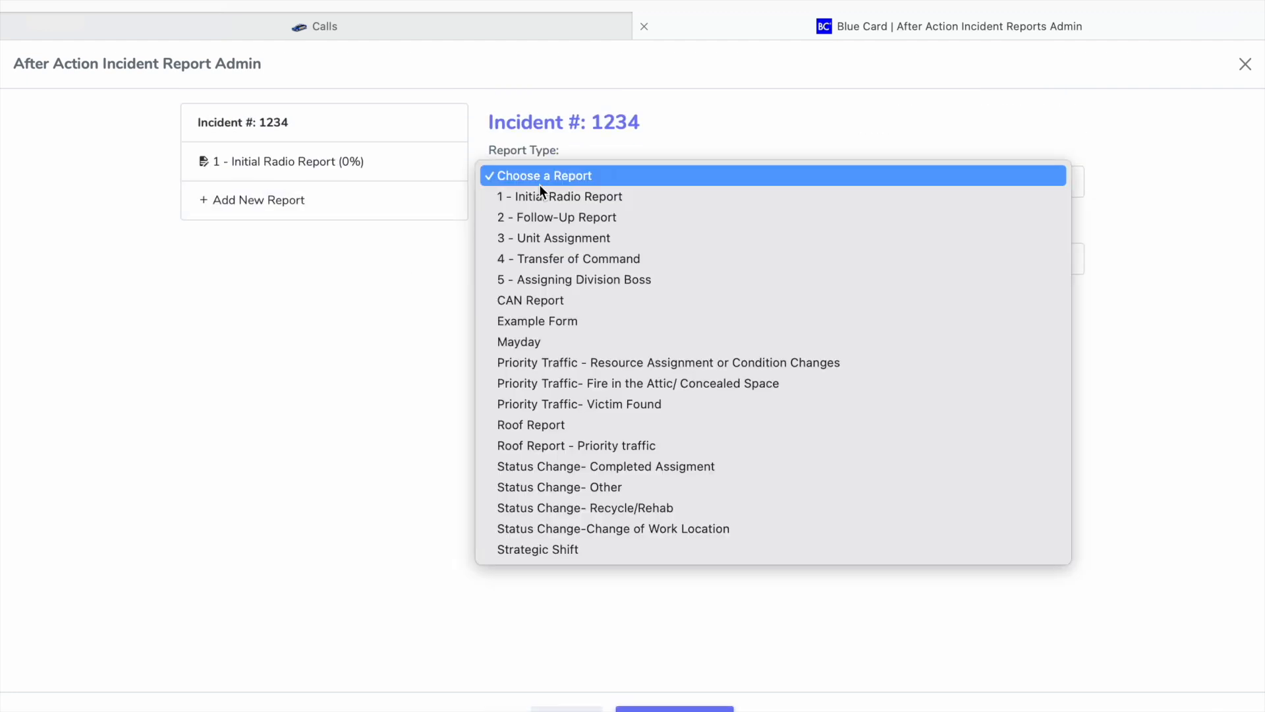
left_click(539, 220)
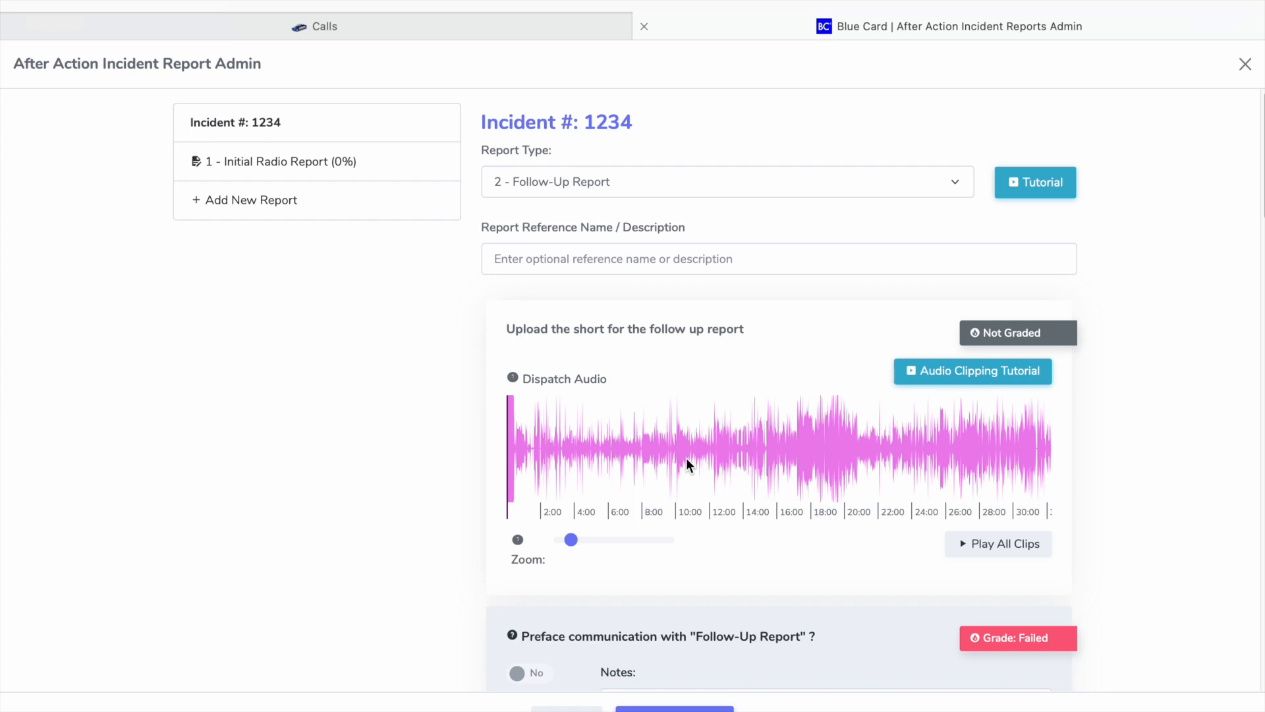
Zoom the dispatch audio in around the 10-minute mark and play it from just before 10:00.
left_click(677, 446)
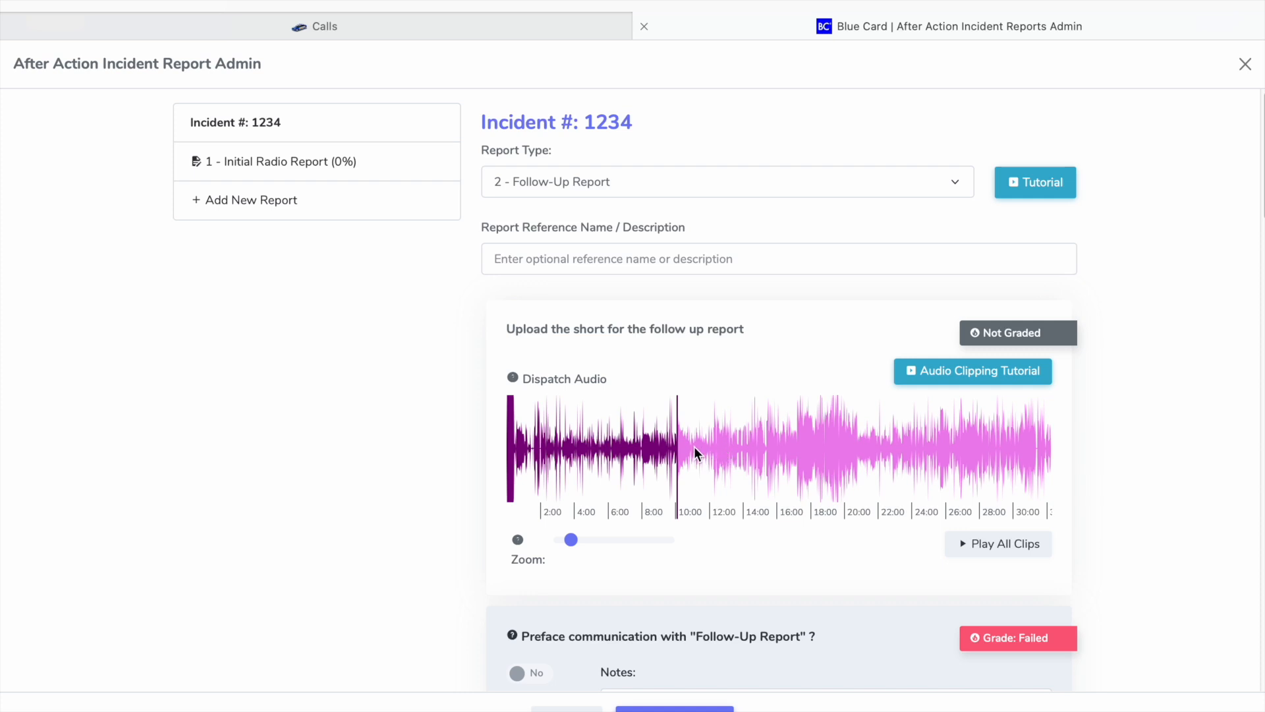
scroll(694, 446, "up", 3)
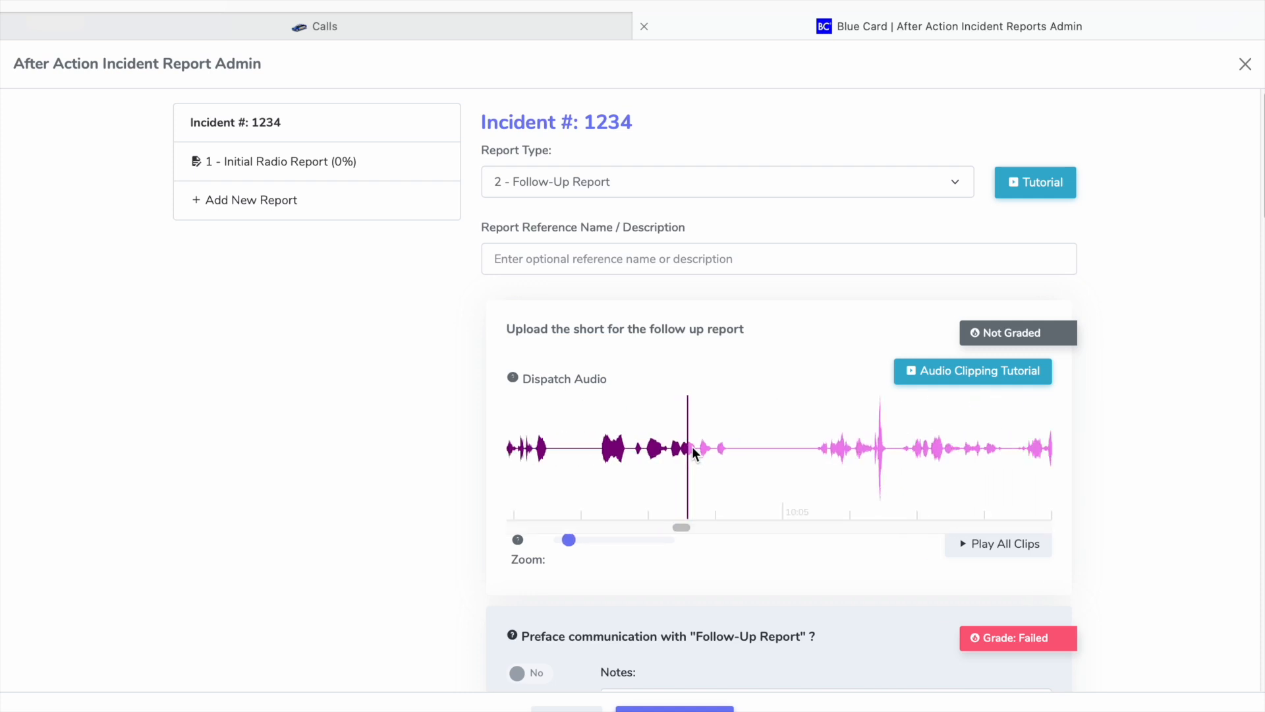
scroll(690, 445, "down", 2)
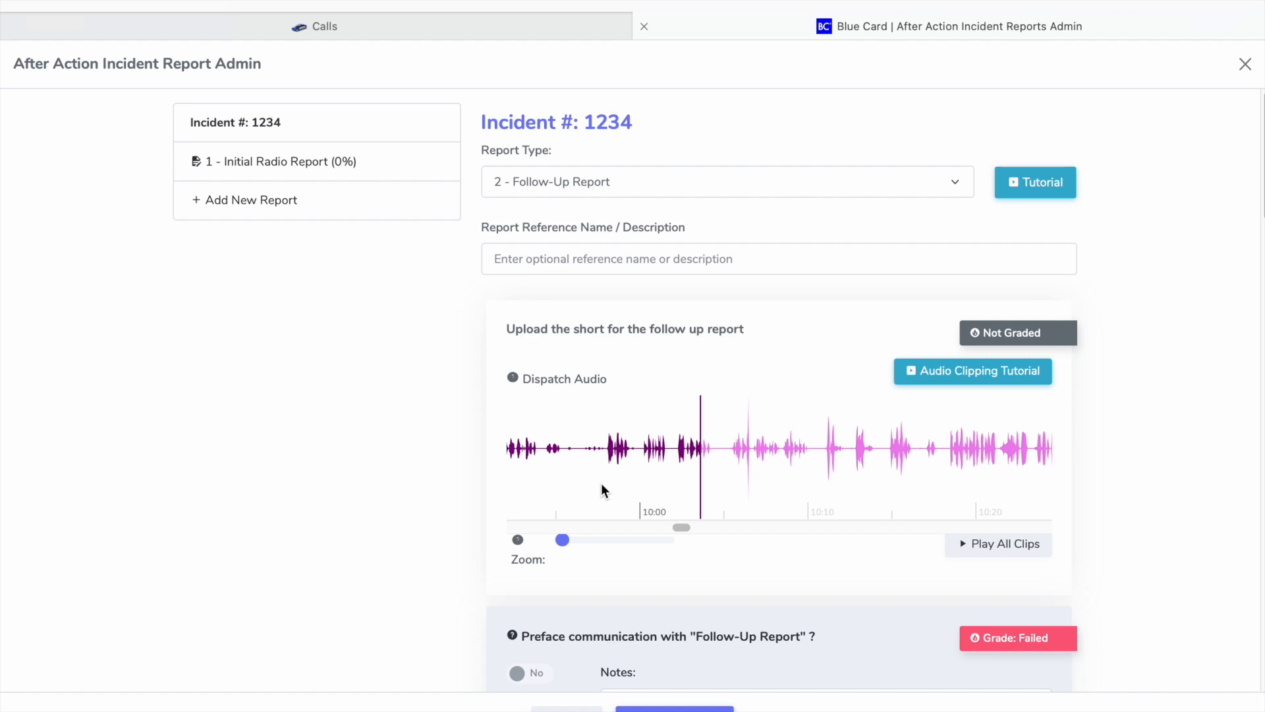
left_click(624, 498)
left_click(619, 504)
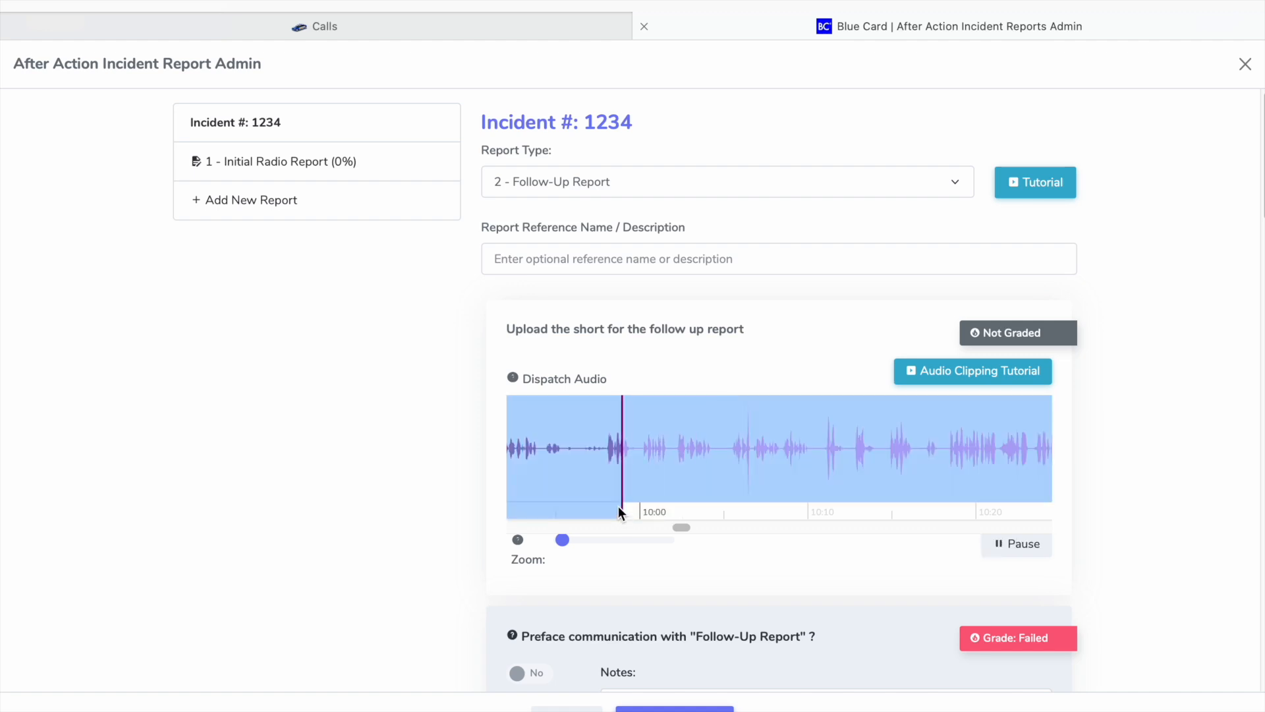
left_click(667, 494)
left_click(692, 515)
left_click(634, 514)
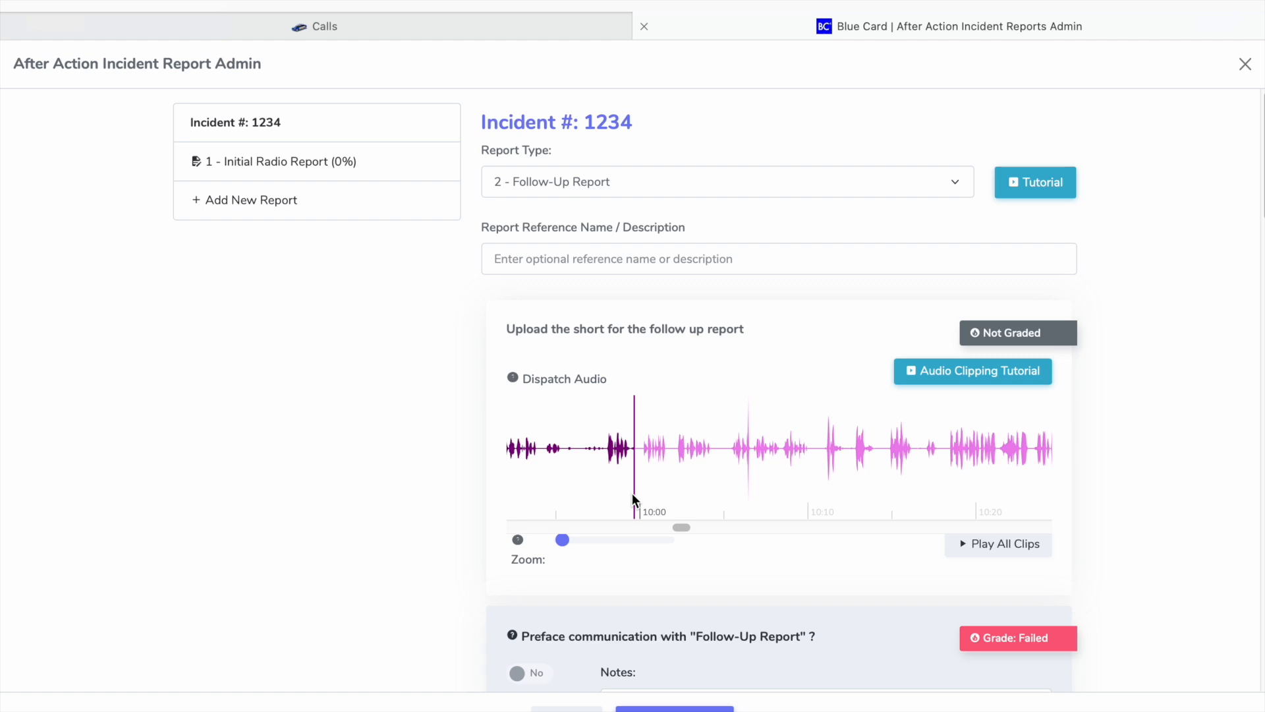
Try zooming the waveform in and out around the 10-minute mark, ending with the full recording in view.
scroll(631, 493, "down", 3)
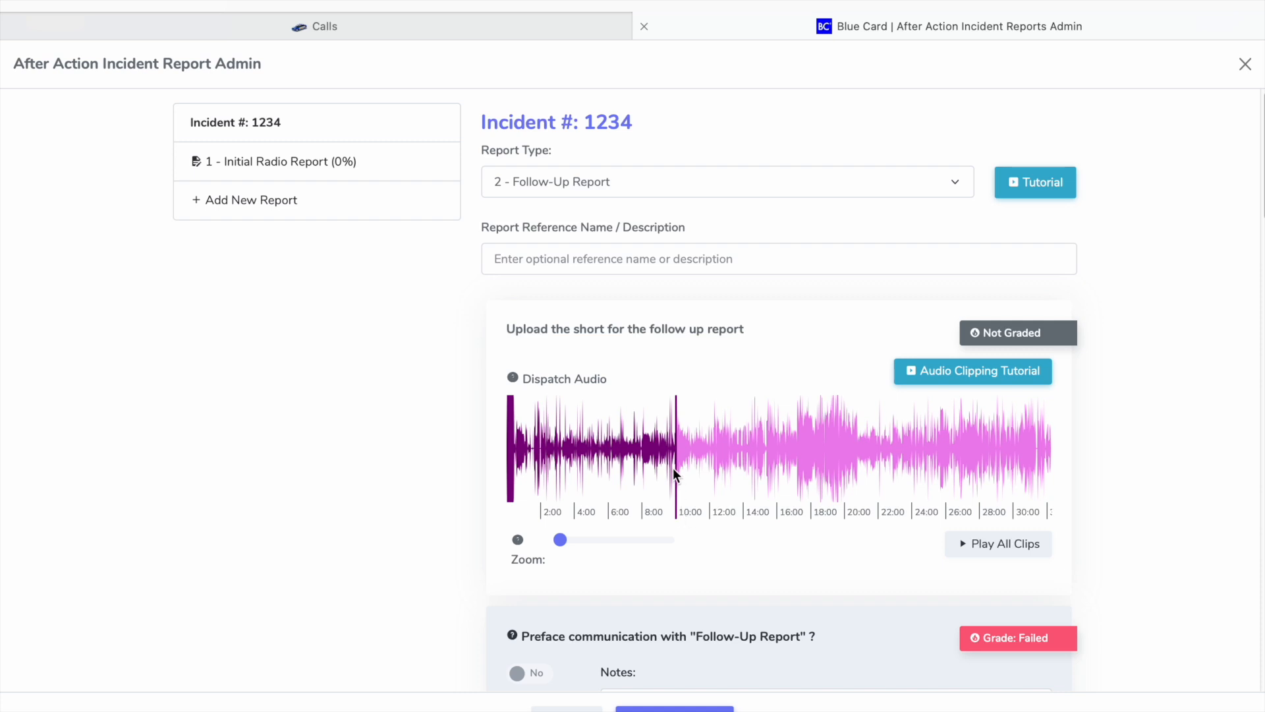
scroll(674, 469, "up", 3)
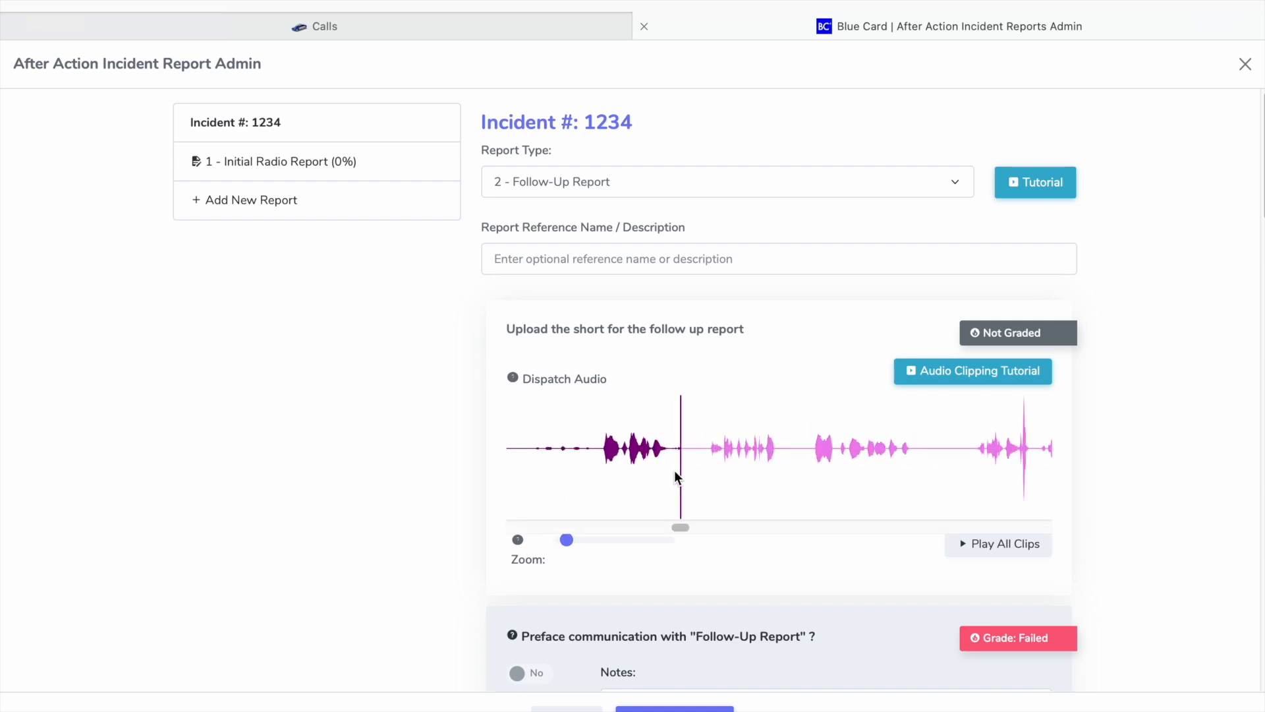
scroll(674, 472, "down", 1)
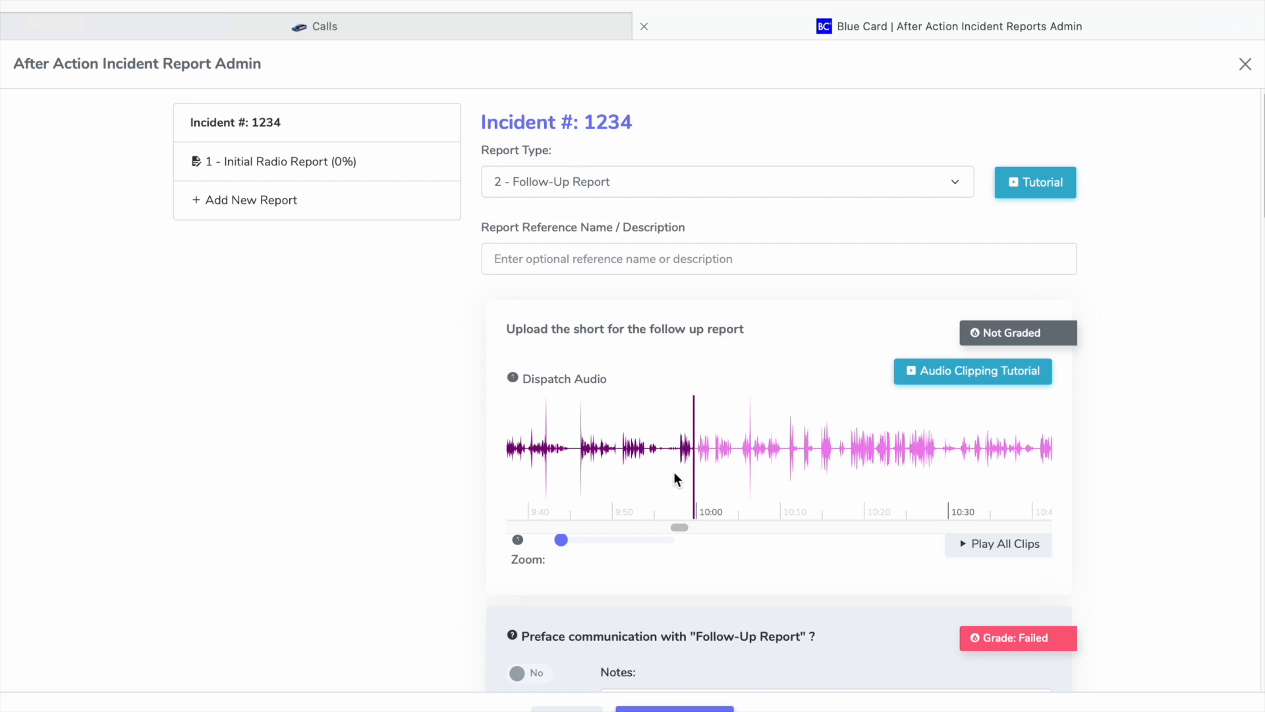
scroll(675, 523, "down", 5)
scroll(677, 524, "up", 5)
scroll(700, 467, "down", 2)
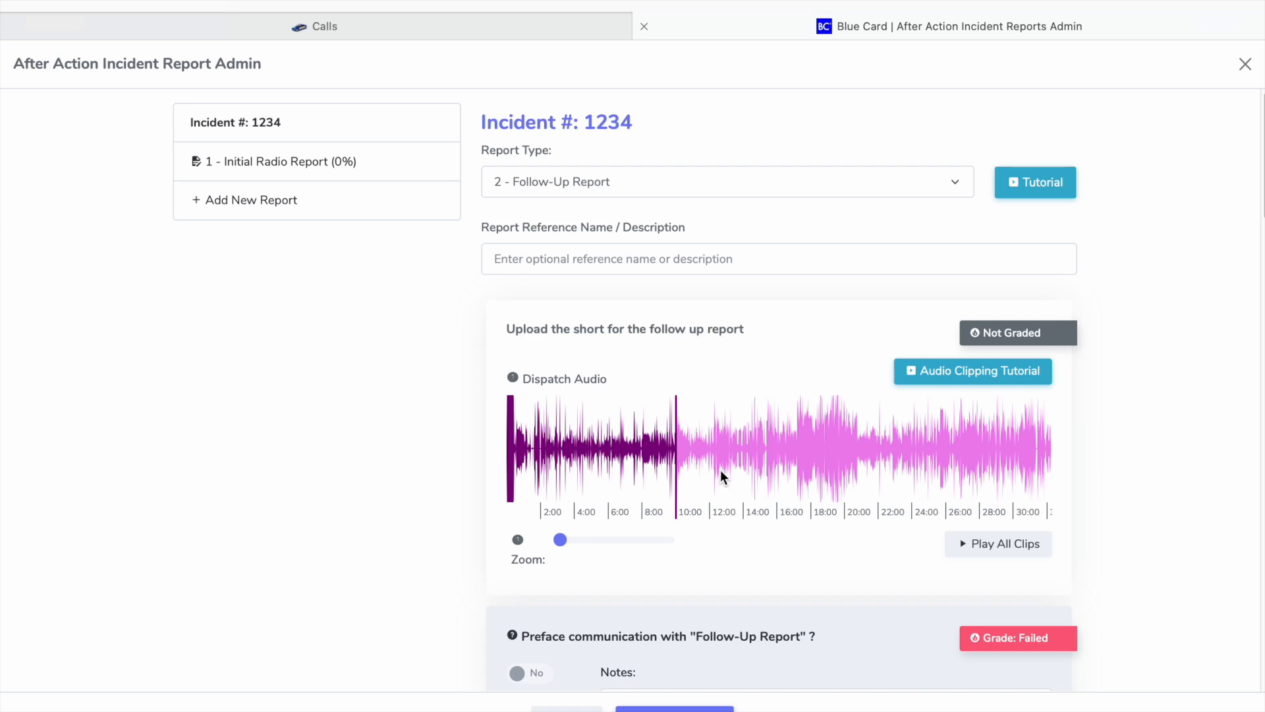
Create a clip of the dispatch audio from just before 12:00 to about 12:12 for the follow-up report.
left_click(712, 467)
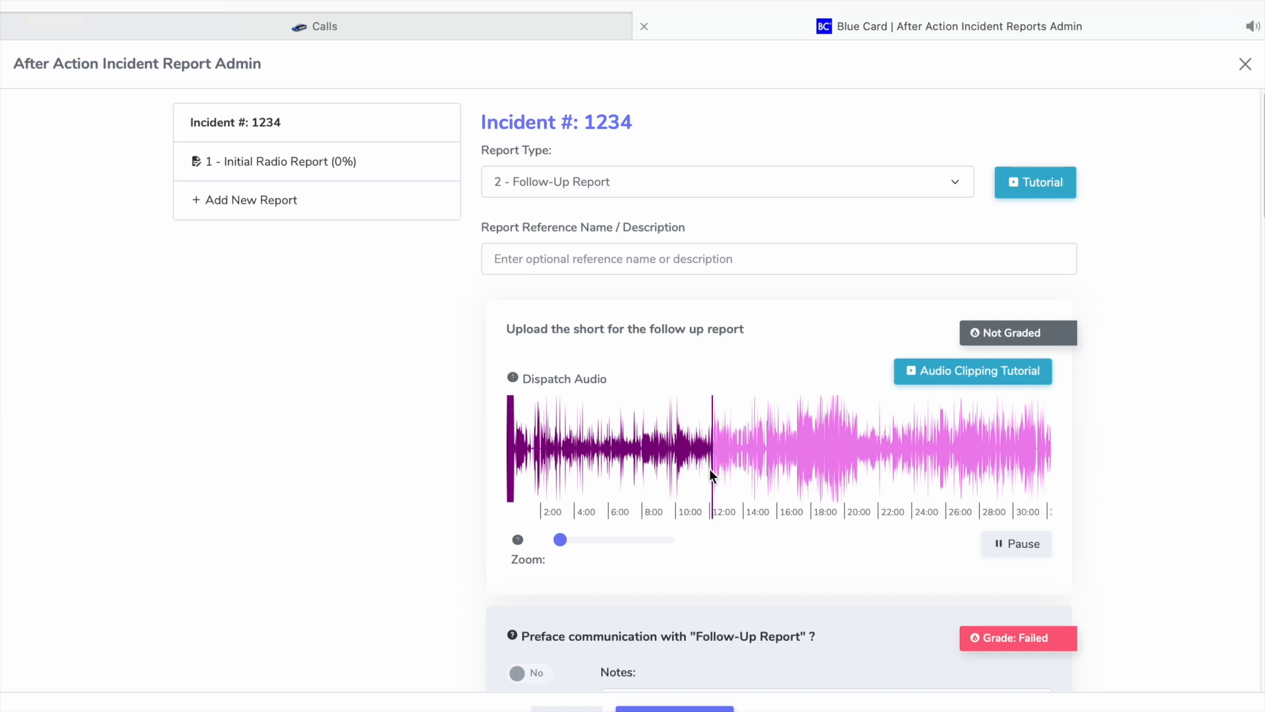
scroll(709, 469, "up", 1)
left_click(687, 479)
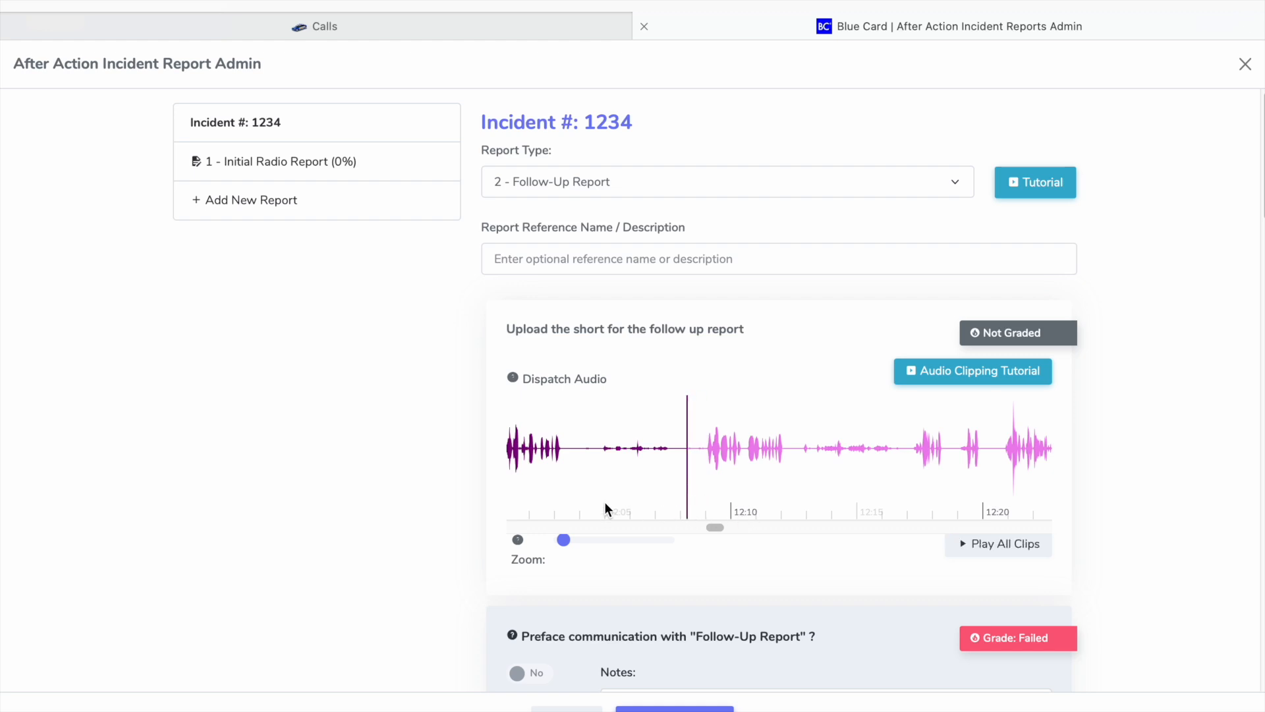
scroll(709, 526, "left", 2)
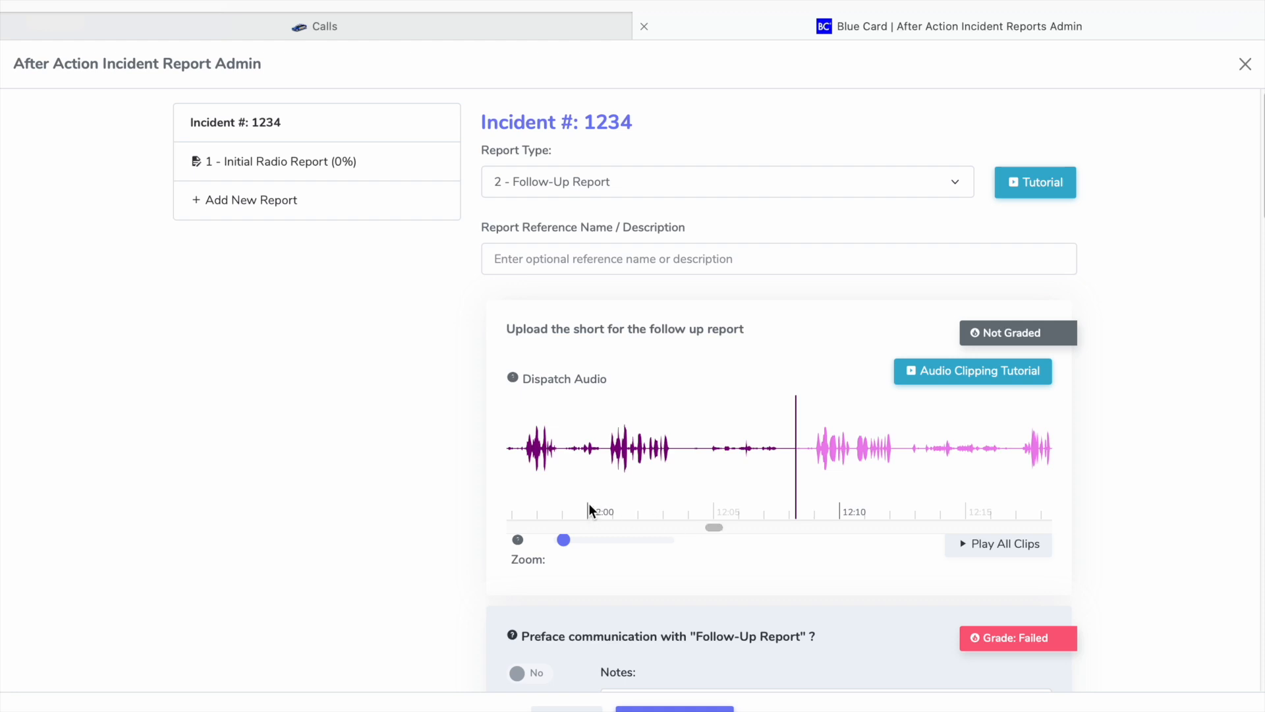
left_click(583, 448)
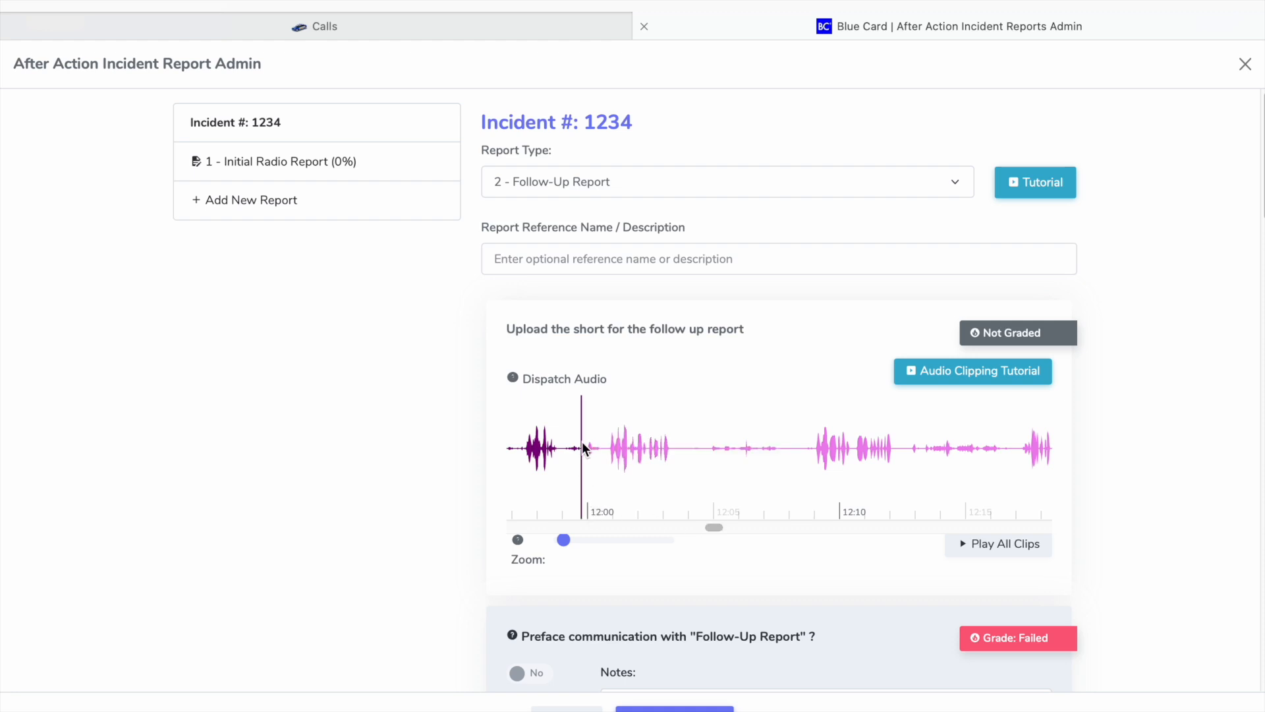
left_click(684, 446)
key("space")
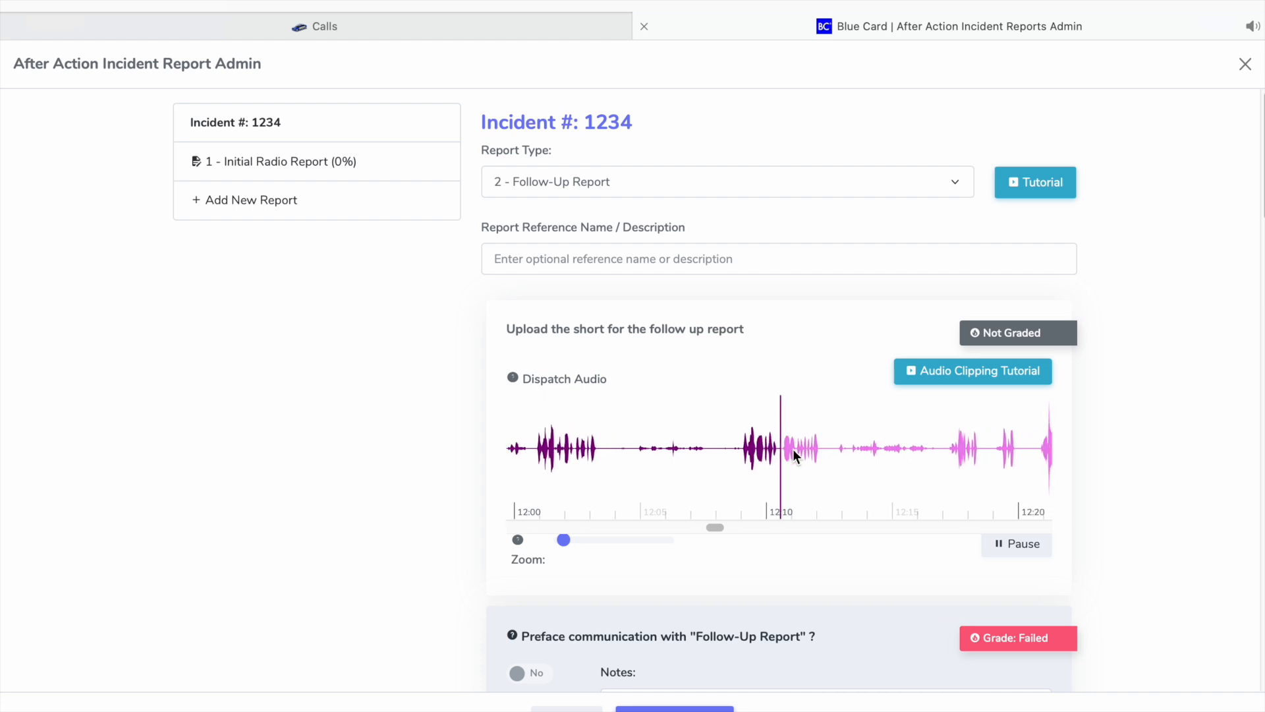
left_click(793, 448)
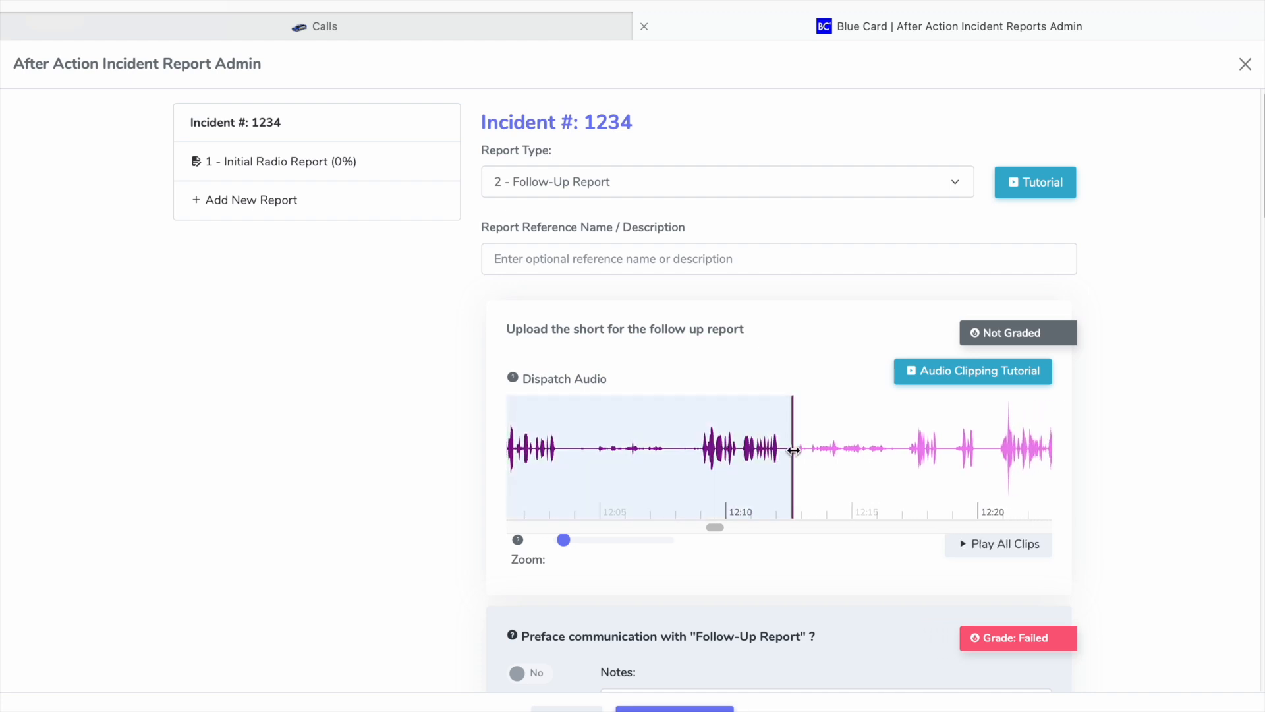
Extend the end of Clip 1 to about 12:20, playing the clip before and after the change.
left_click_drag(713, 526, 710, 524)
left_click(757, 461)
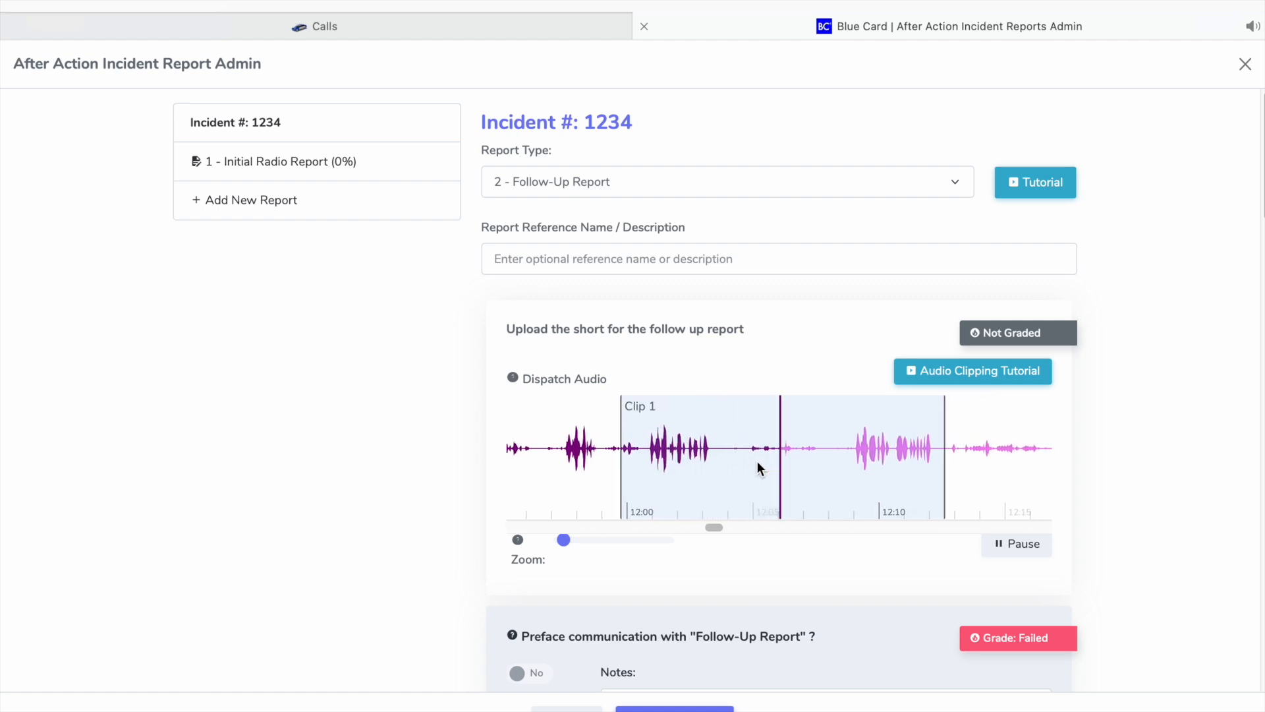
left_click(1012, 543)
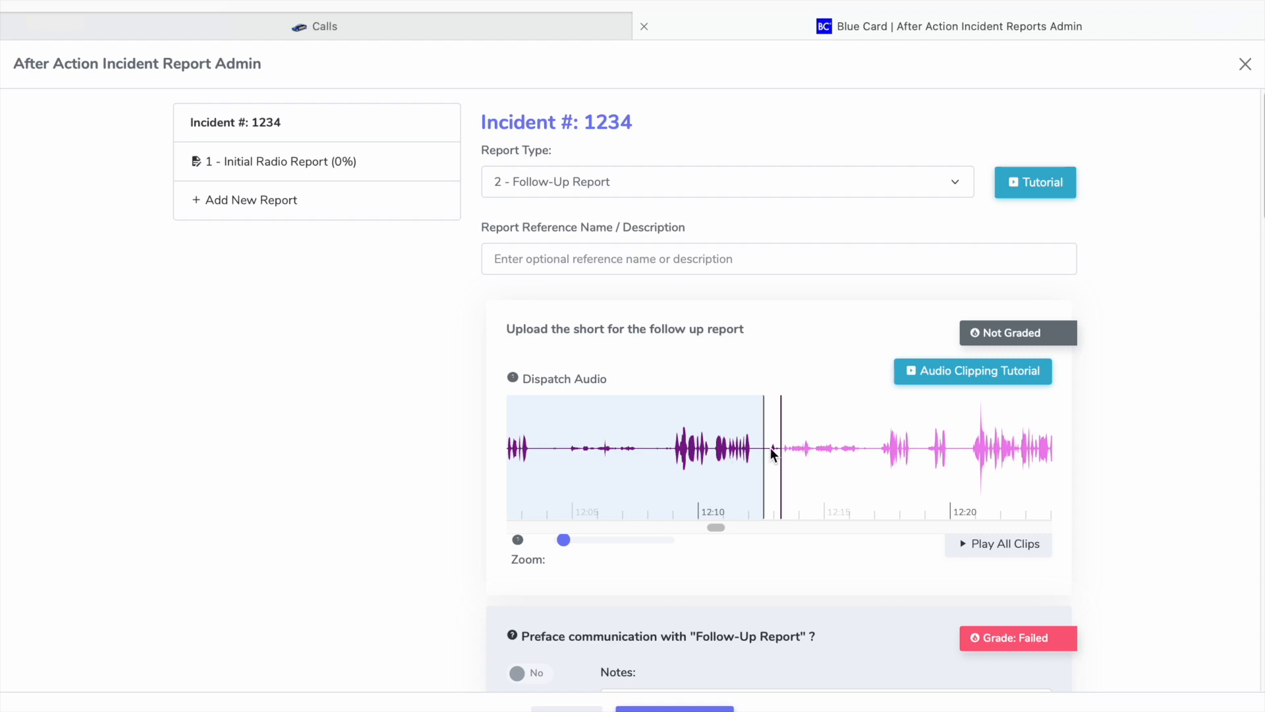
left_click_drag(765, 452, 963, 452)
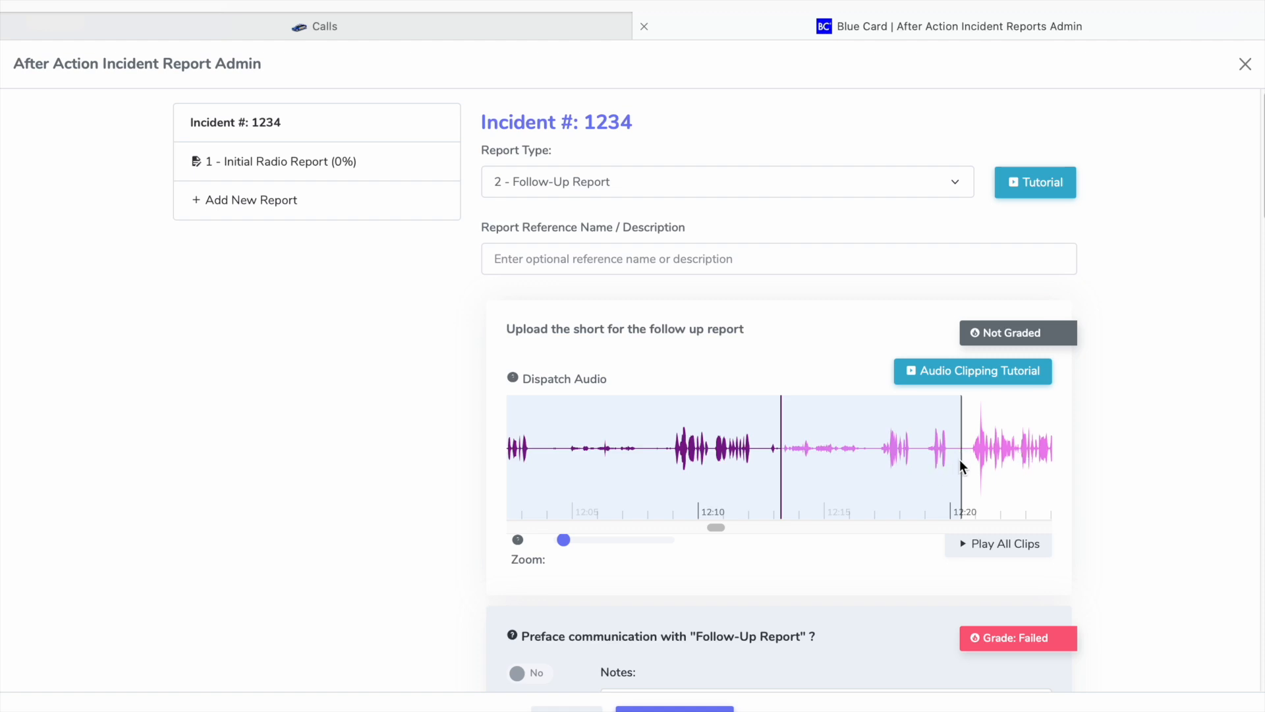
left_click(831, 453)
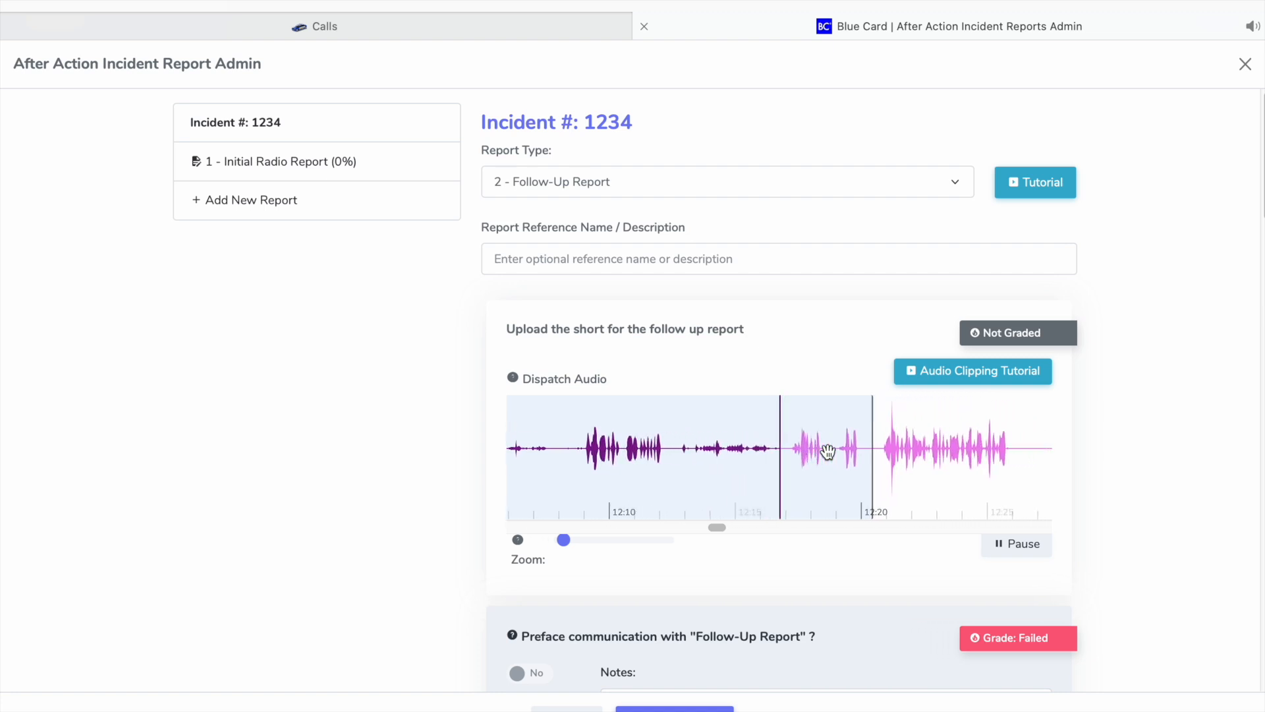
left_click(1028, 545)
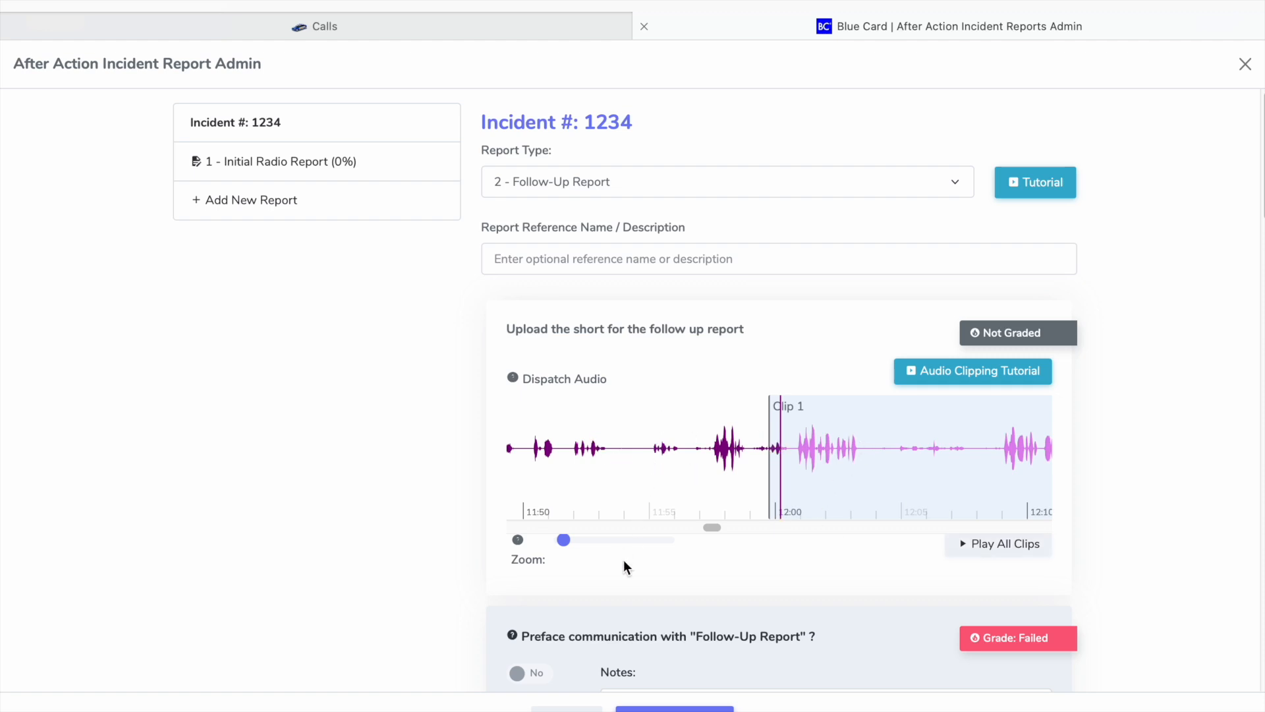
Look over the Follow-Up Report's grading fields and inspect the dispatch audio zoomed in around the 17-minute mark.
scroll(639, 571, "down", 5)
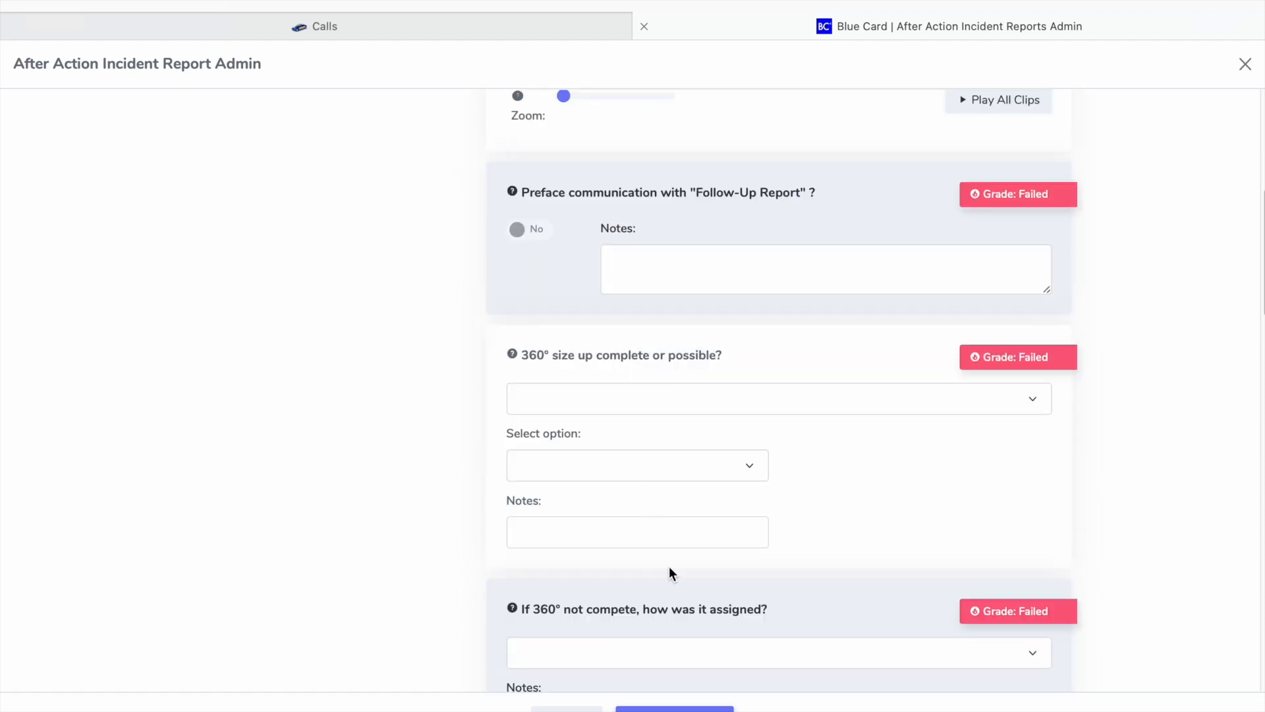
scroll(670, 566, "up", 5)
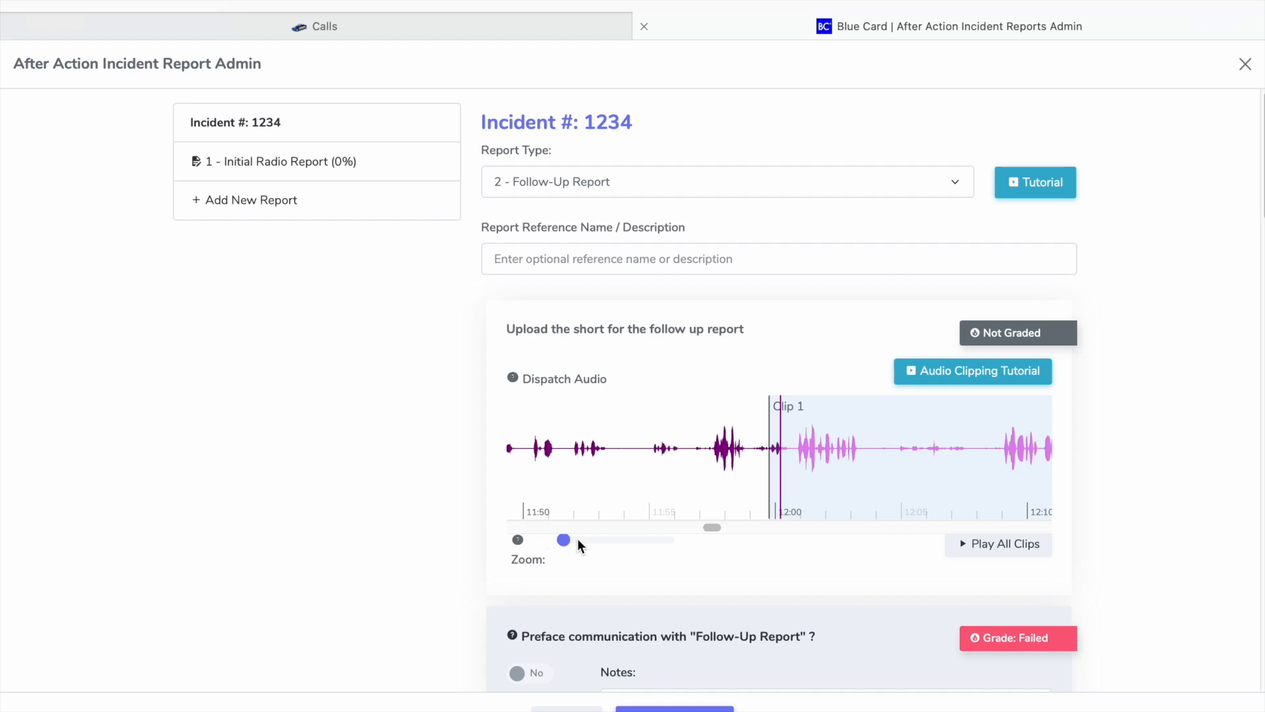
scroll(573, 520, "down", 6)
scroll(571, 501, "up", 6)
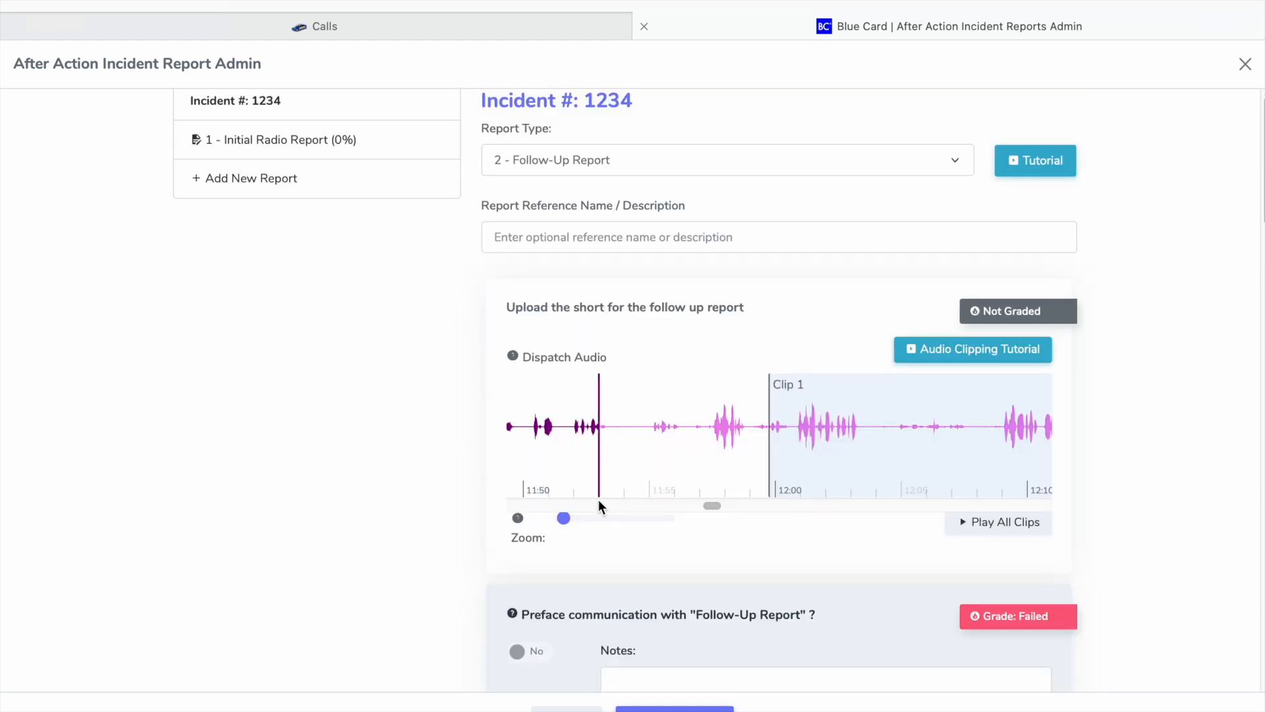
left_click_drag(563, 518, 552, 527)
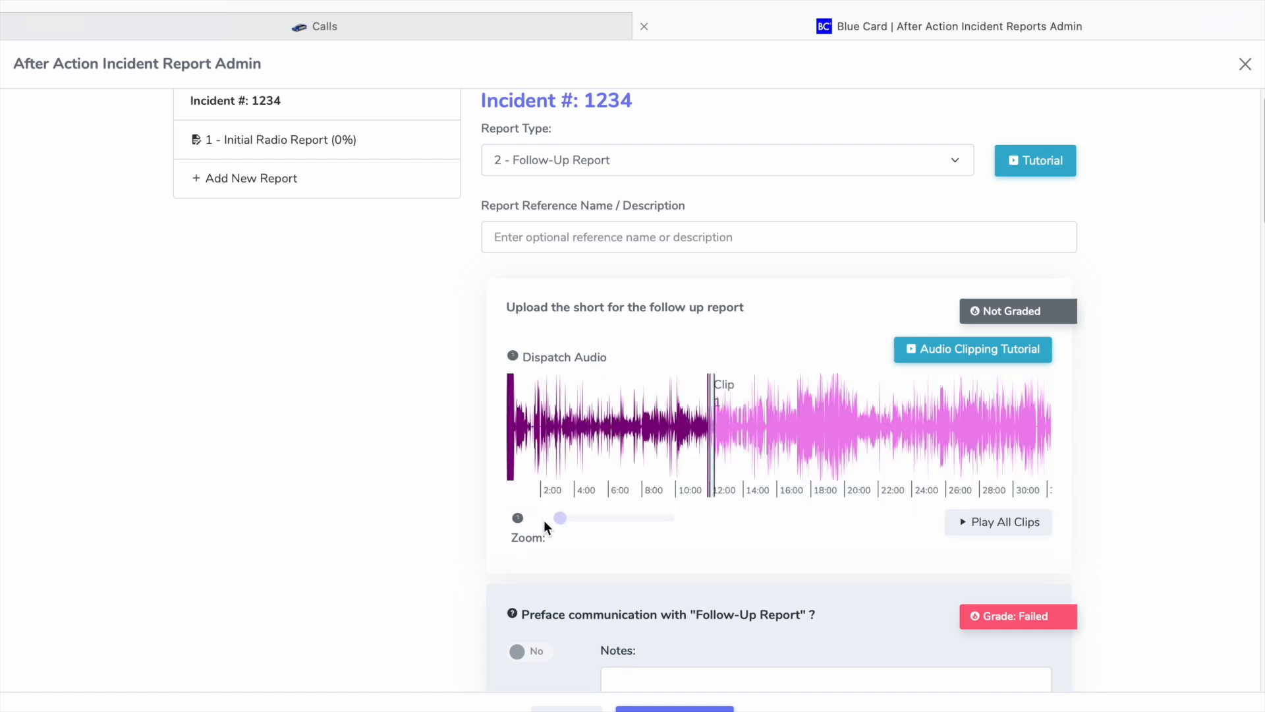
left_click(801, 442)
left_click(796, 444)
scroll(796, 444, "up", 3)
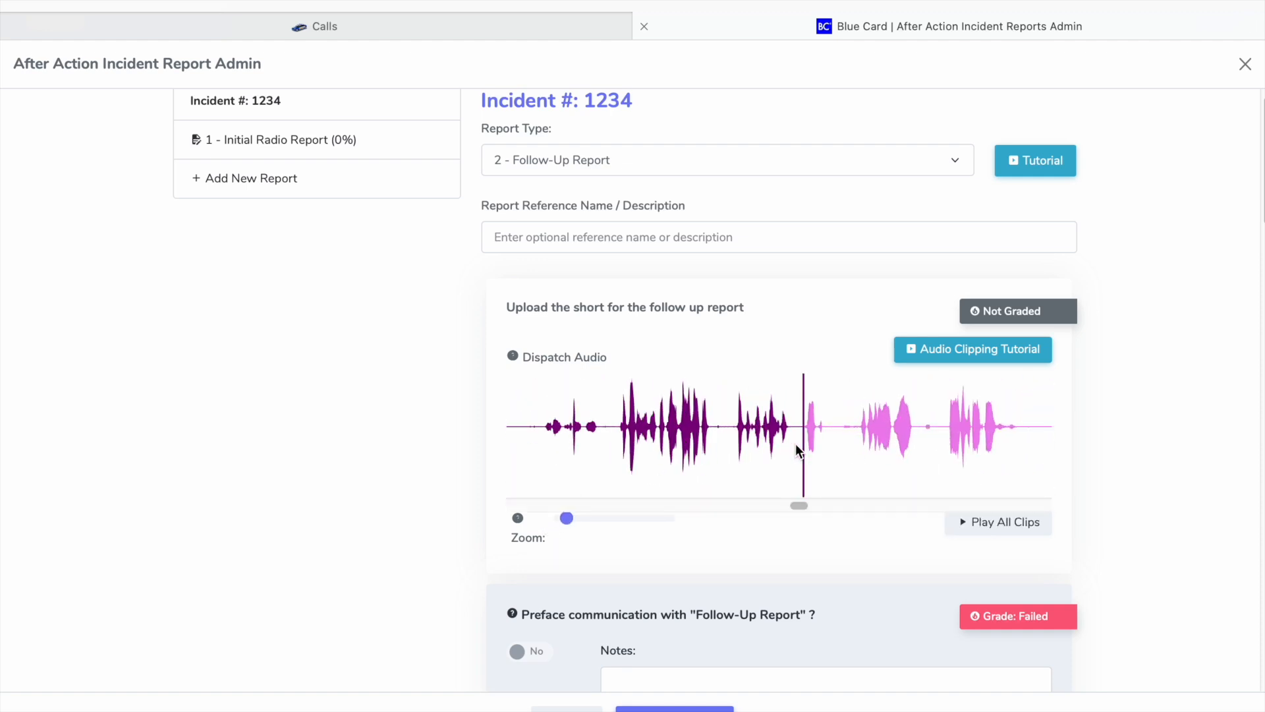